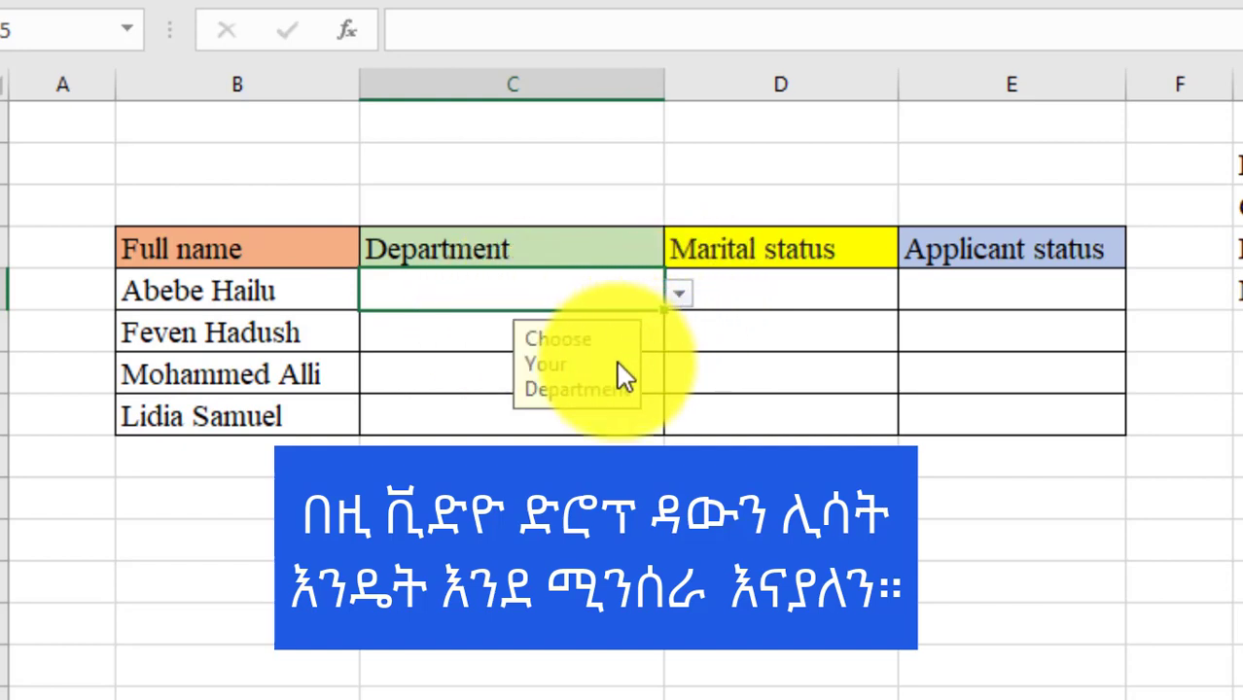
Step: Pick Mechanical, Electrical and Mechanical Engineering for the first three Department rows
click(682, 289)
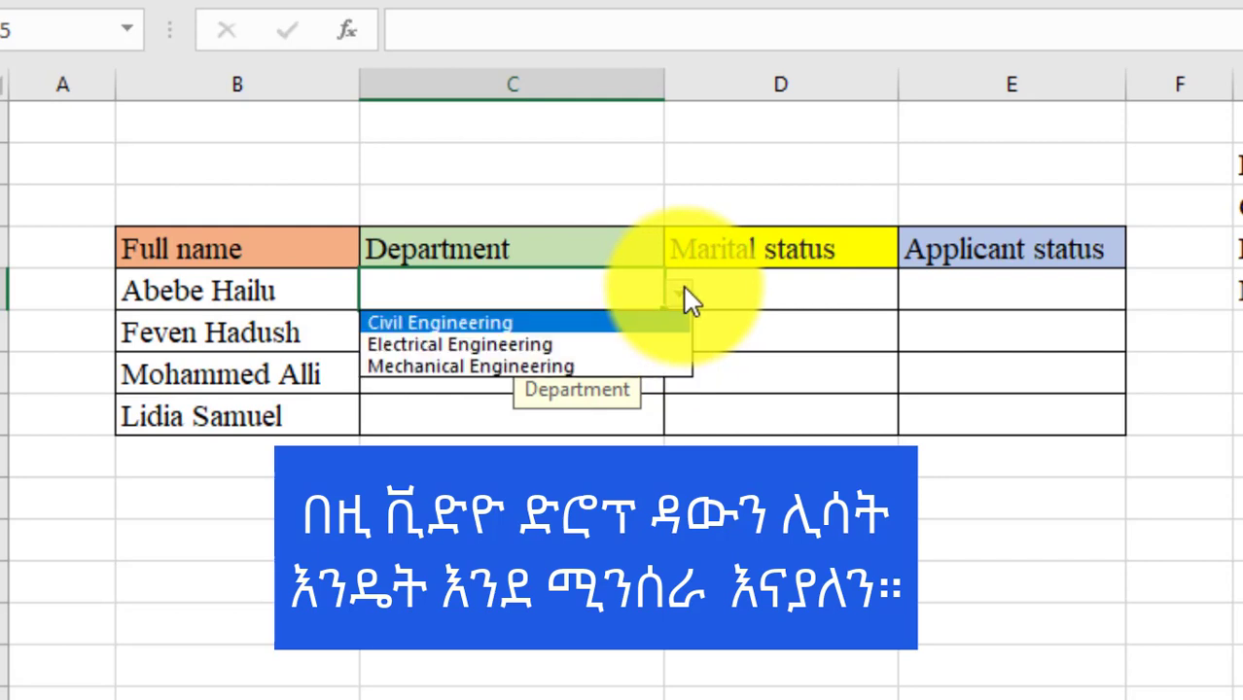
click(458, 366)
click(459, 345)
click(677, 336)
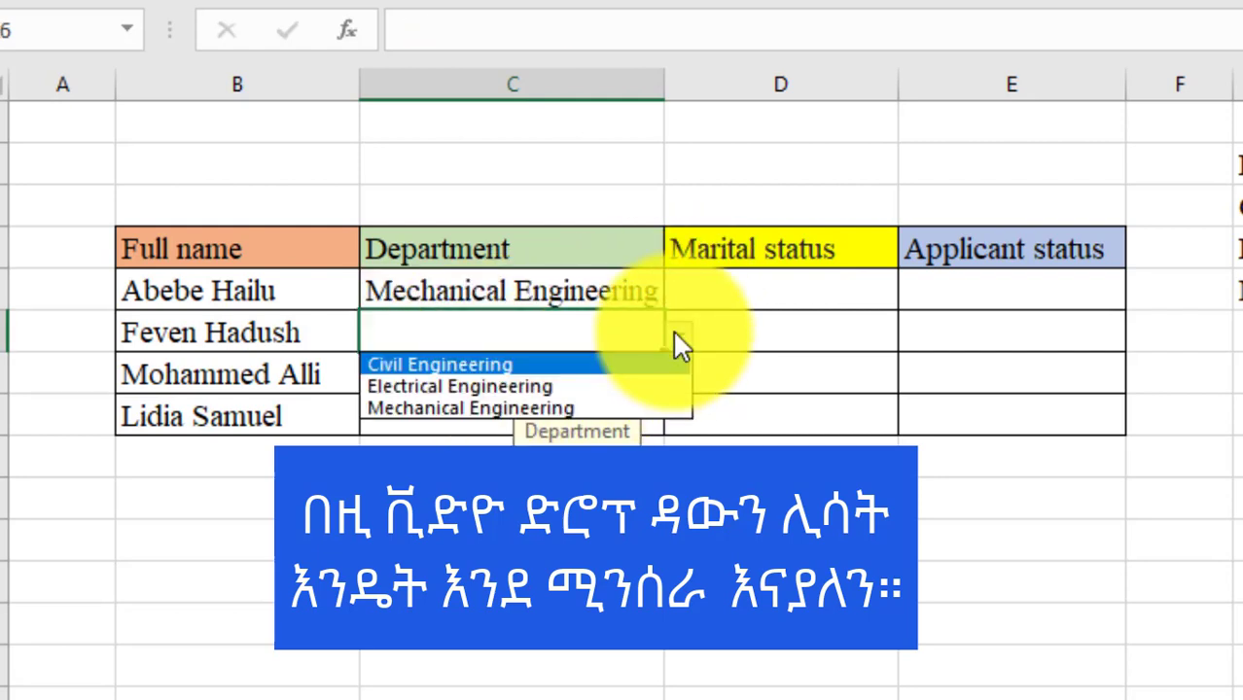
click(522, 383)
click(452, 377)
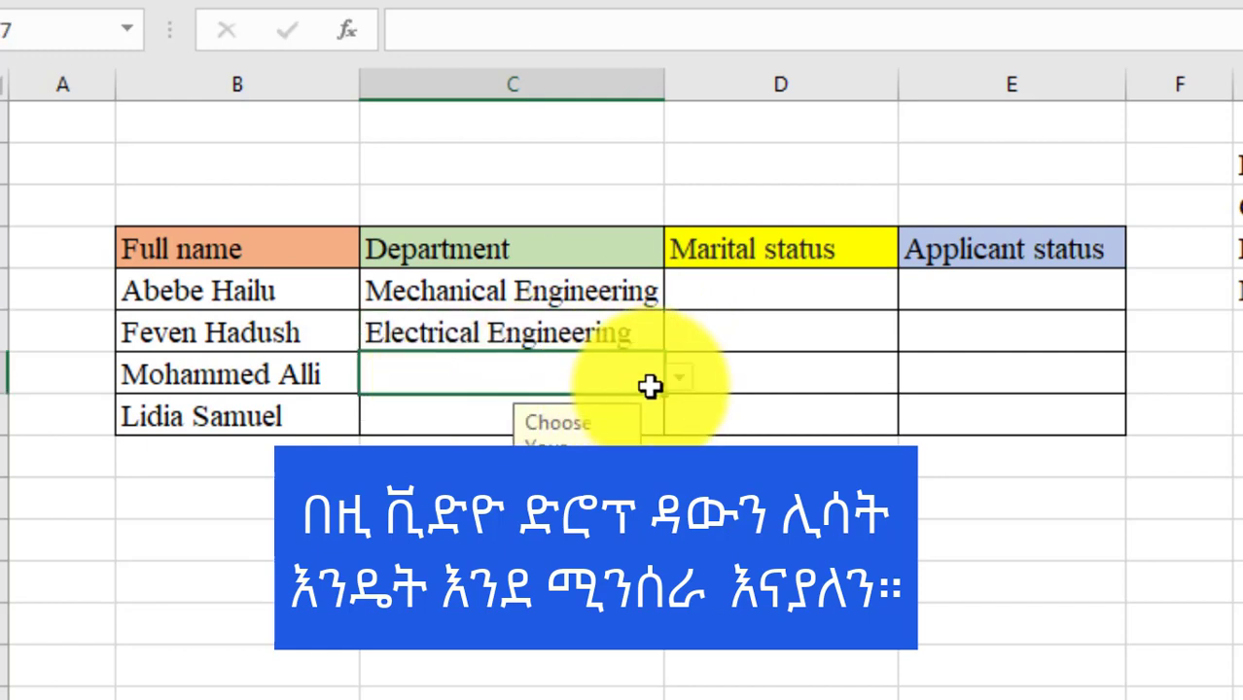
click(677, 377)
click(467, 447)
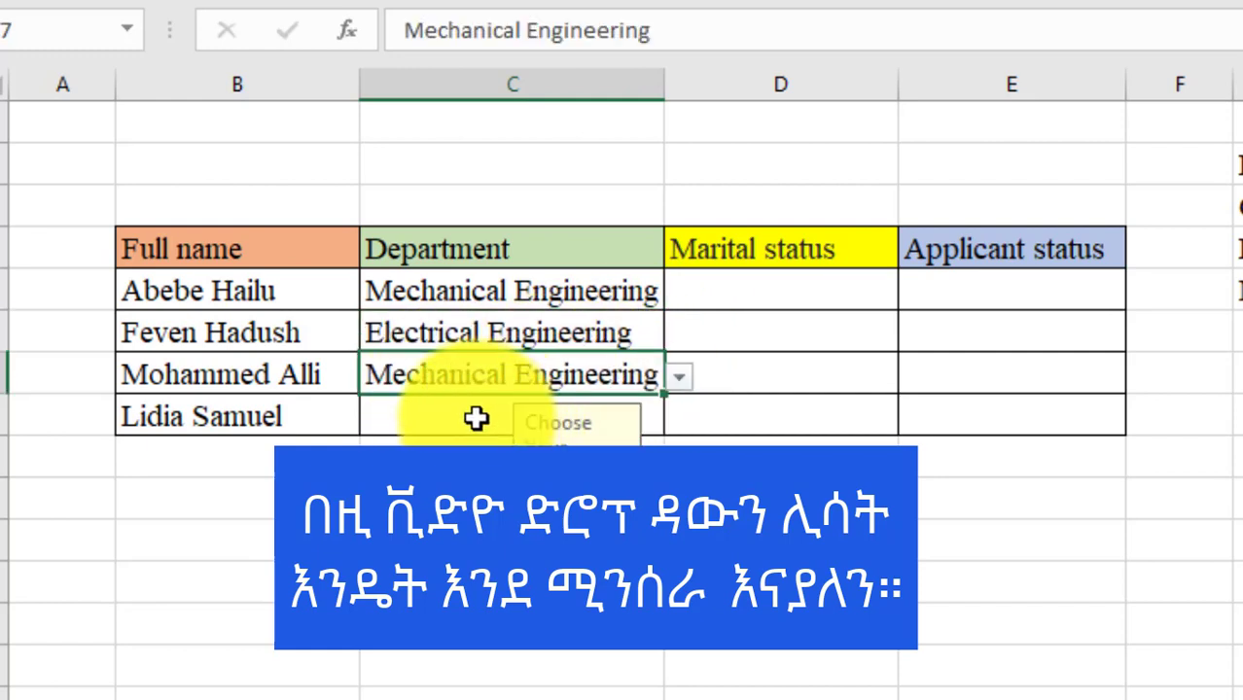
click(638, 428)
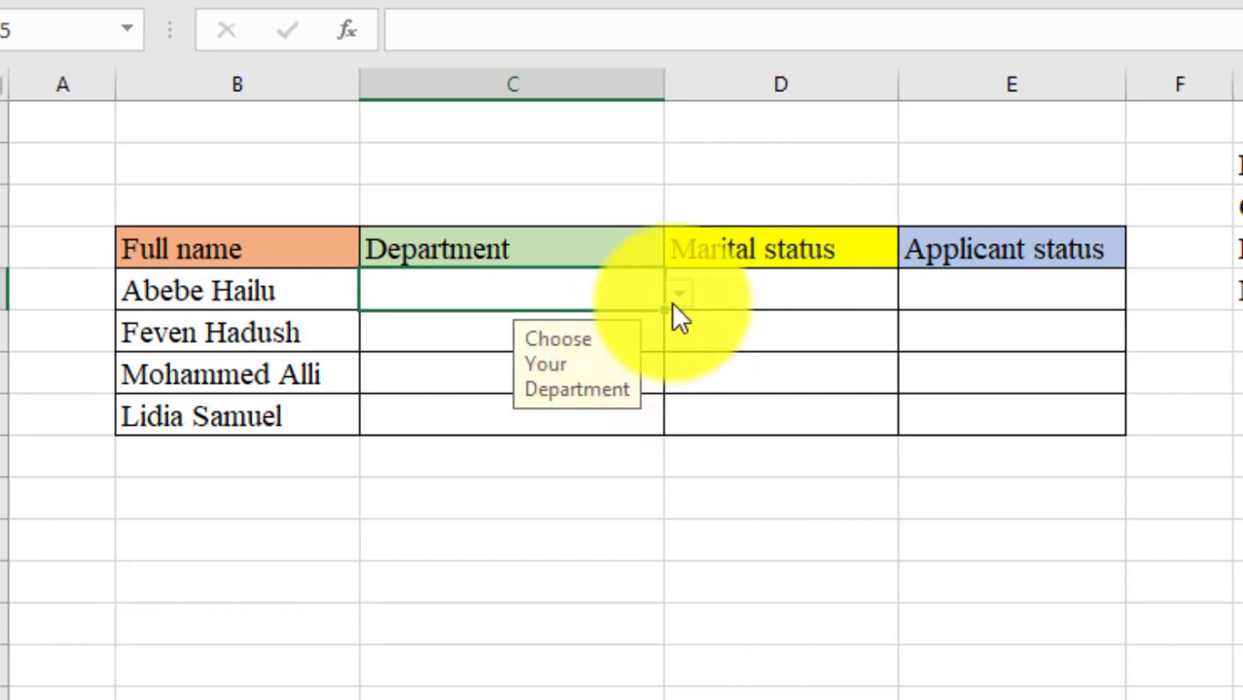
Step: Re-pick Mechanical and Electrical Engineering for the first two Department rows
click(682, 289)
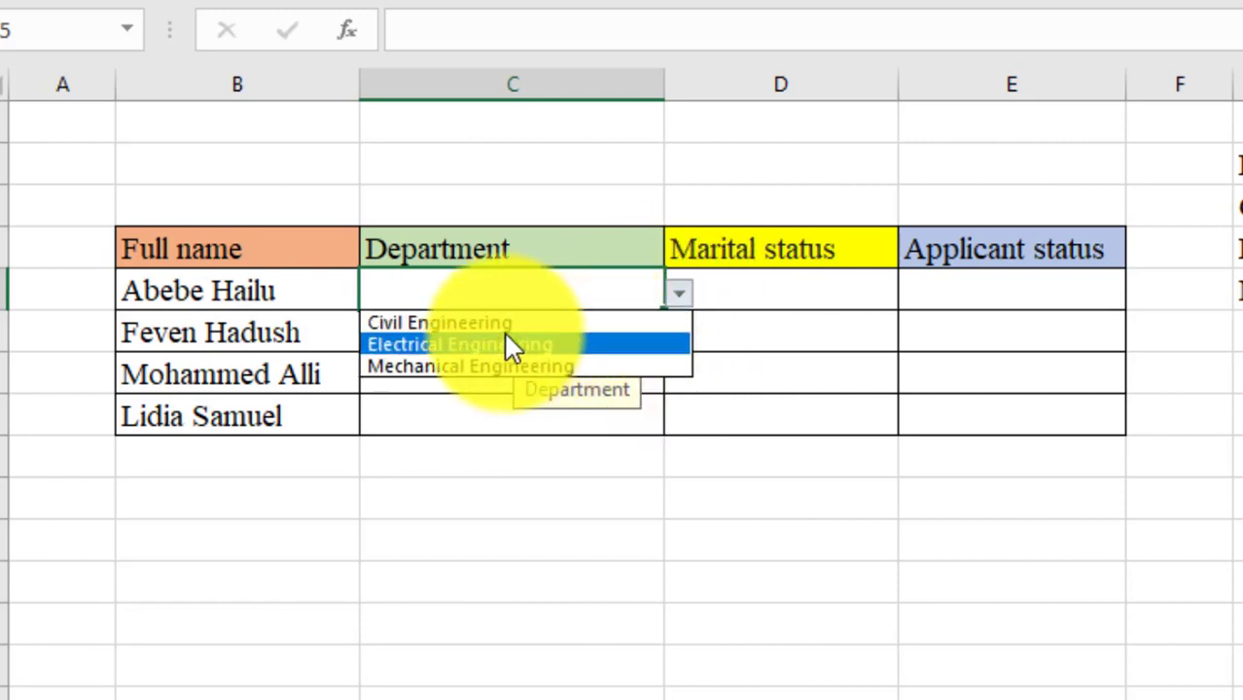
click(458, 365)
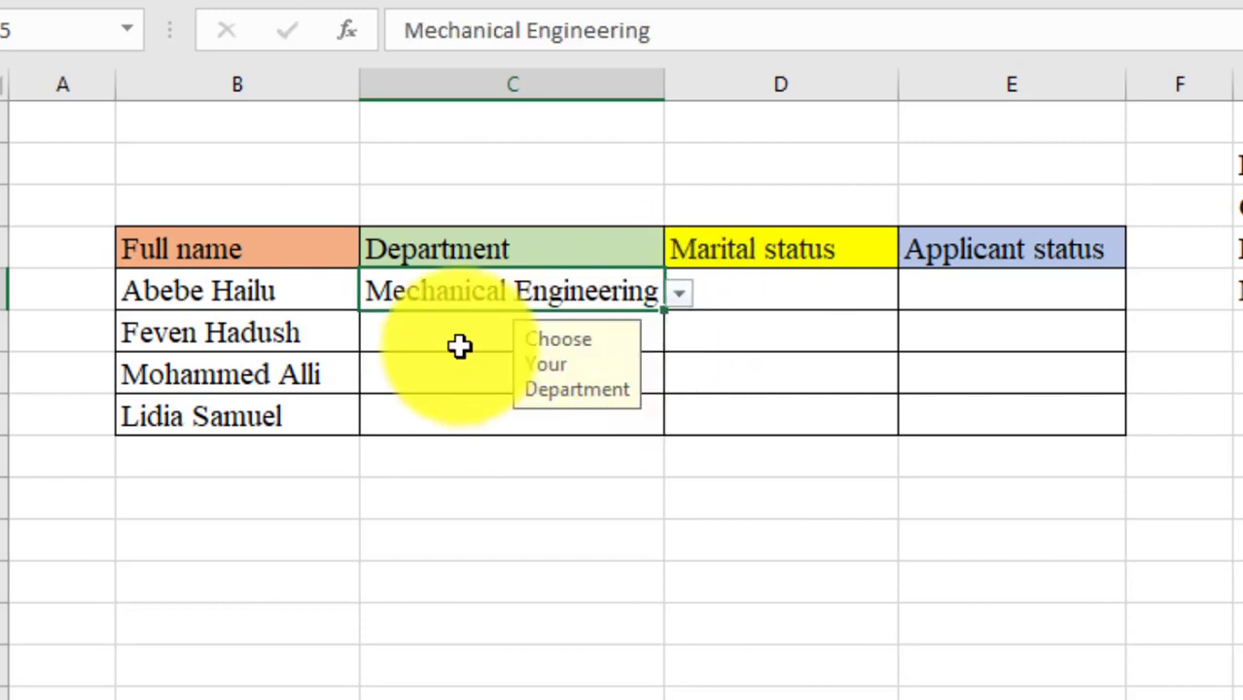
click(458, 346)
click(678, 334)
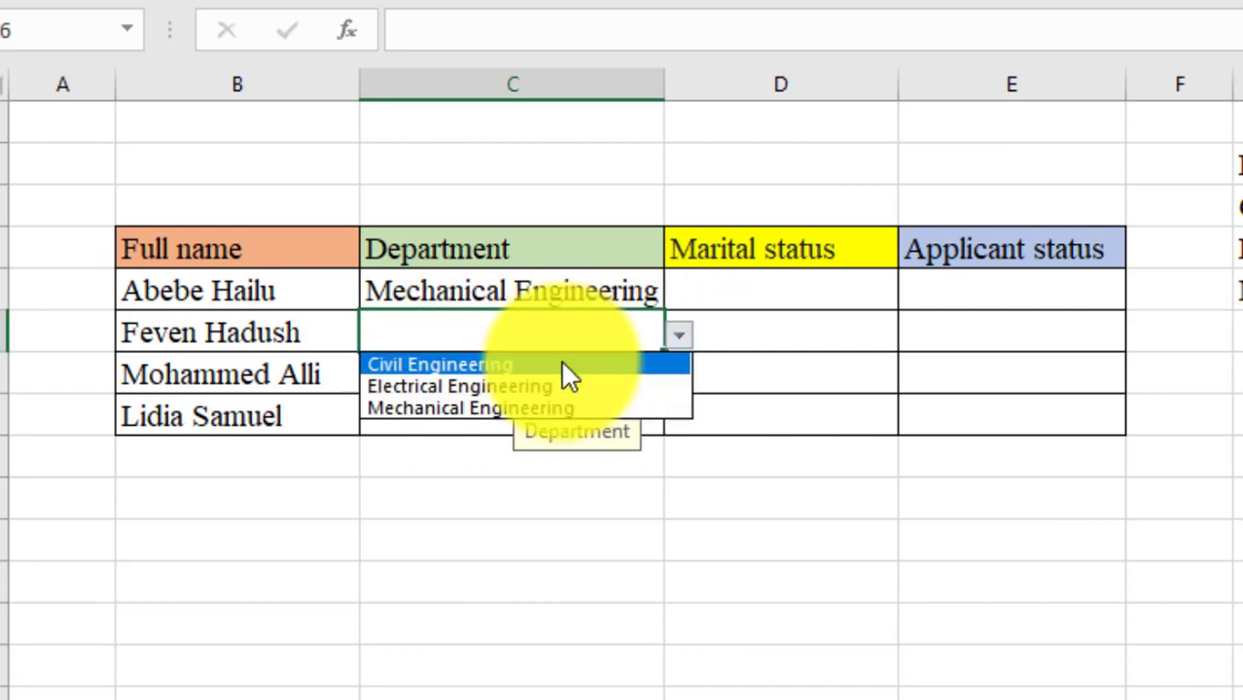
click(515, 386)
click(466, 387)
click(671, 383)
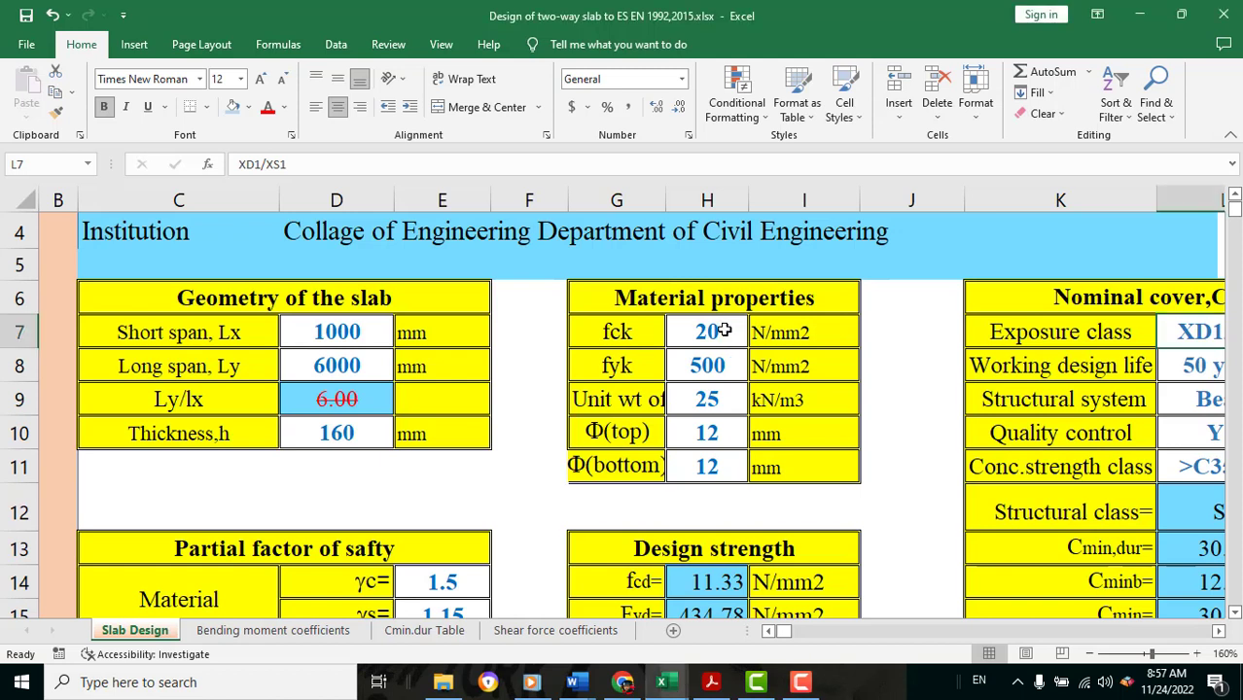
Step: Set fck in cell H7 to 35 using its validation dropdown
click(723, 332)
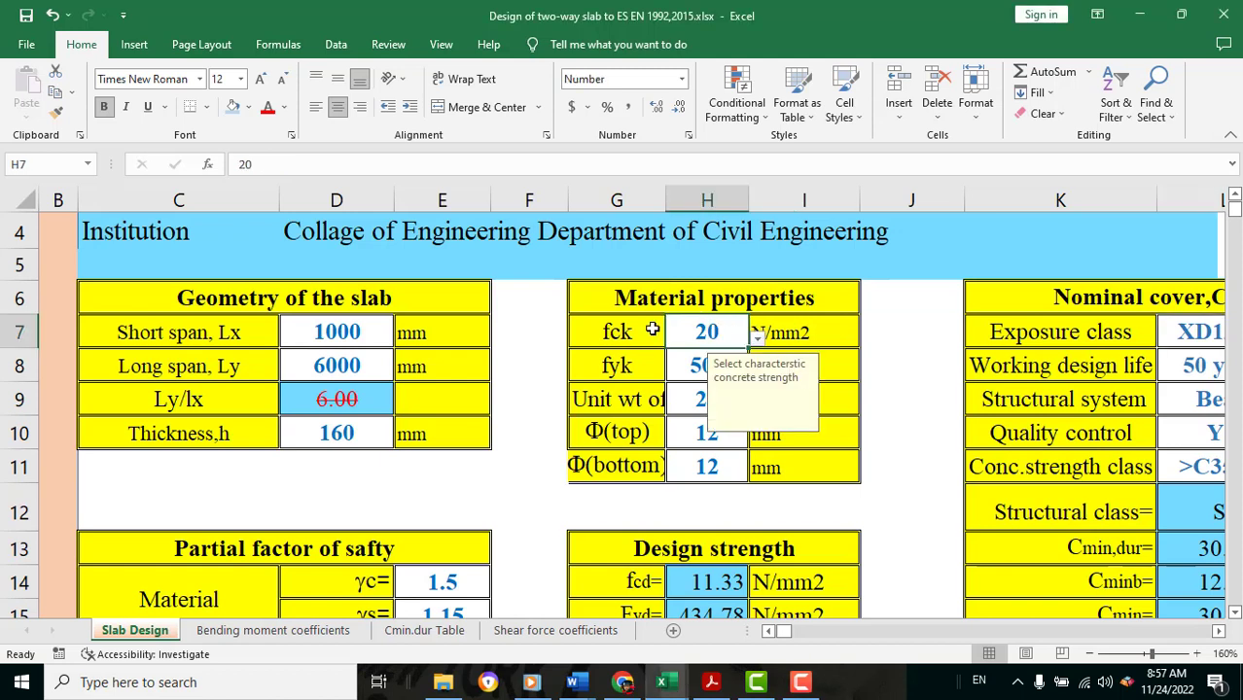
click(756, 337)
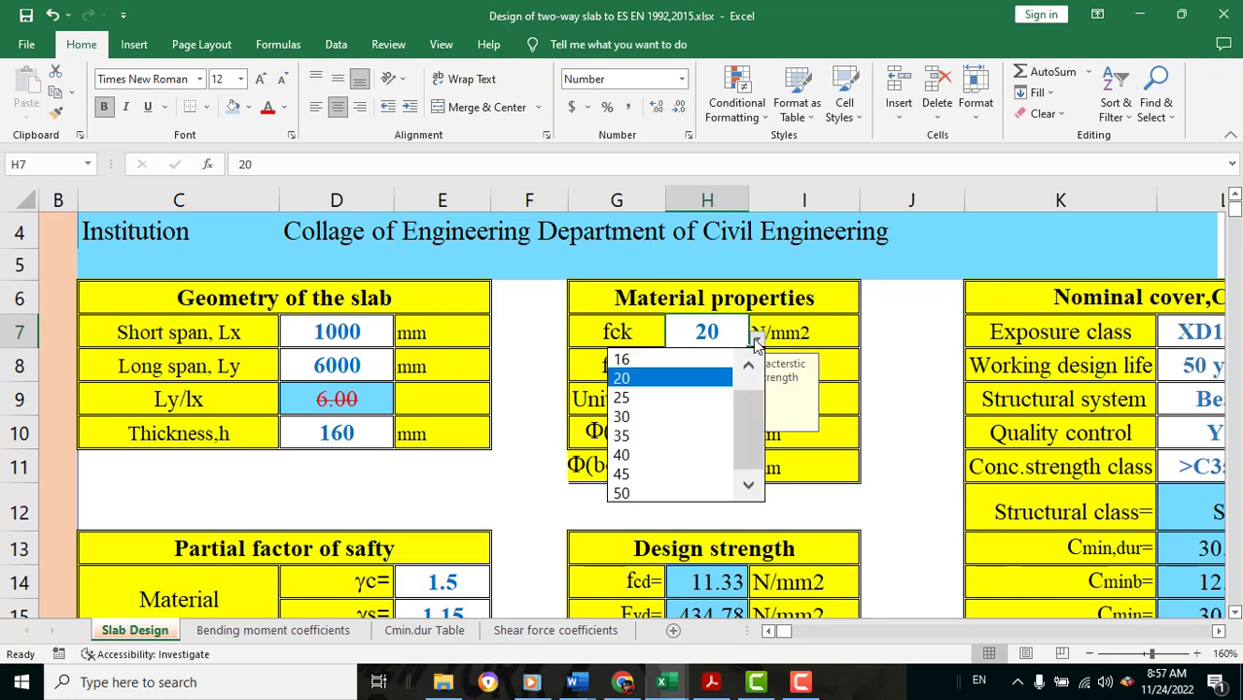
click(657, 435)
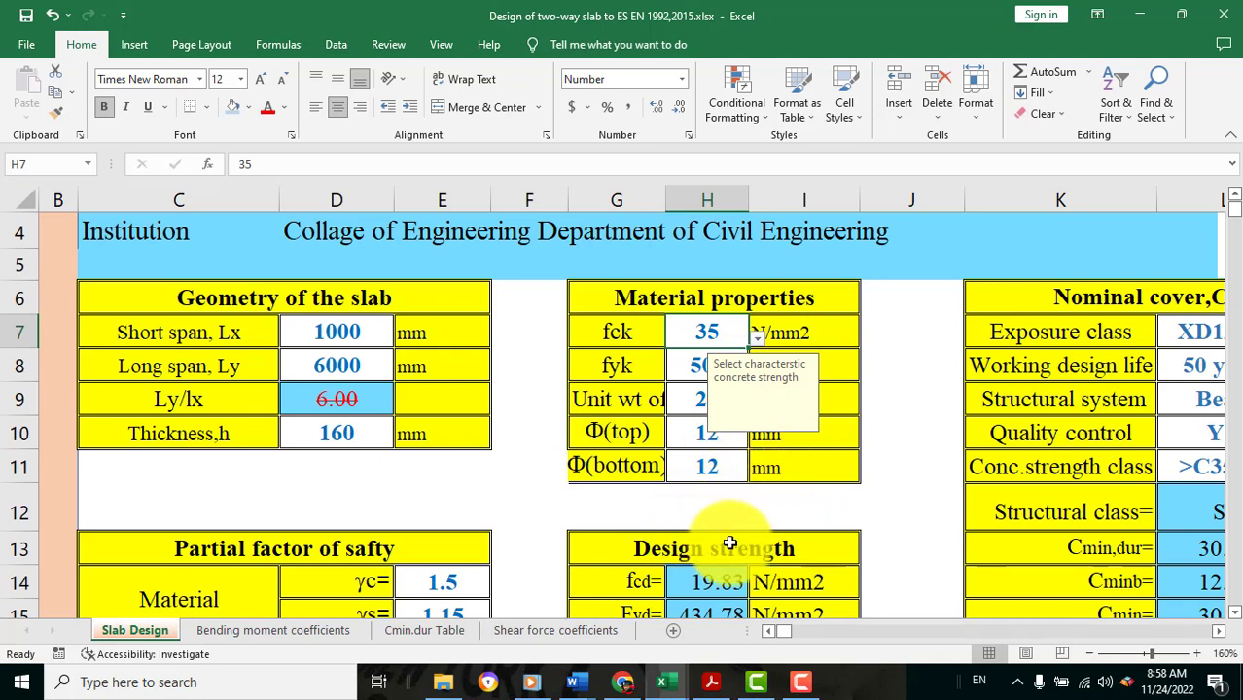
Step: Switch to the Book1 workbook and look over Department cells C5 through C8 and C10
mouse_move(640, 663)
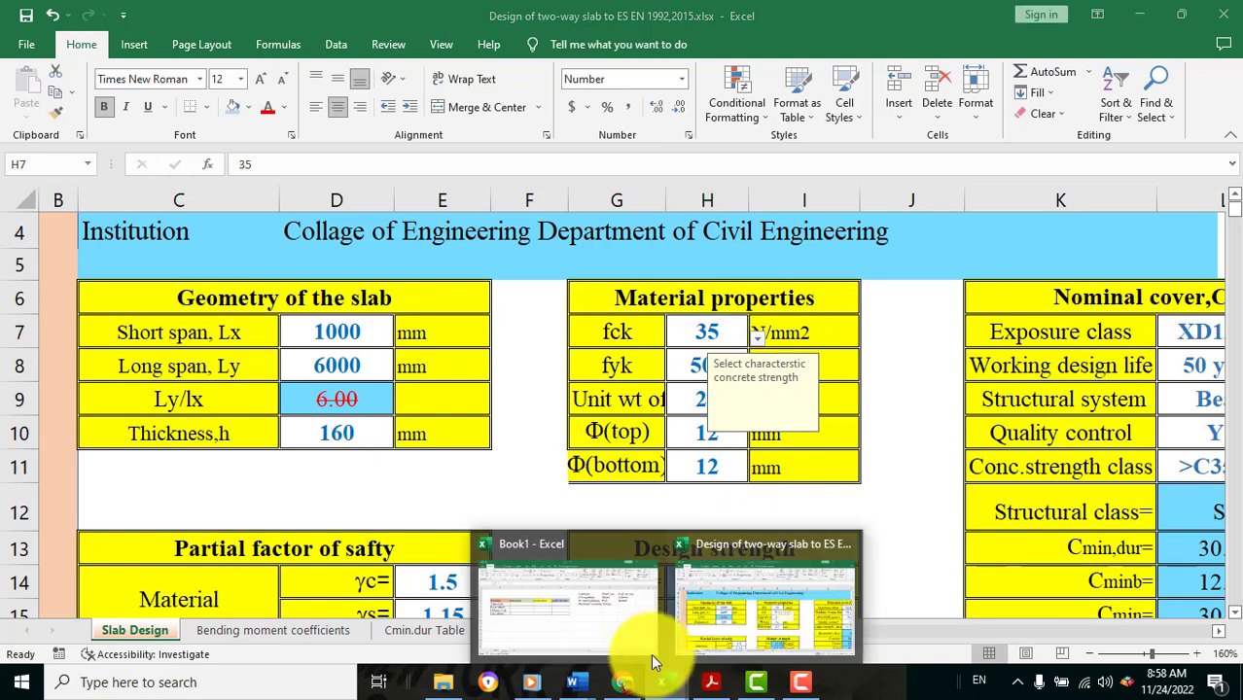
click(623, 627)
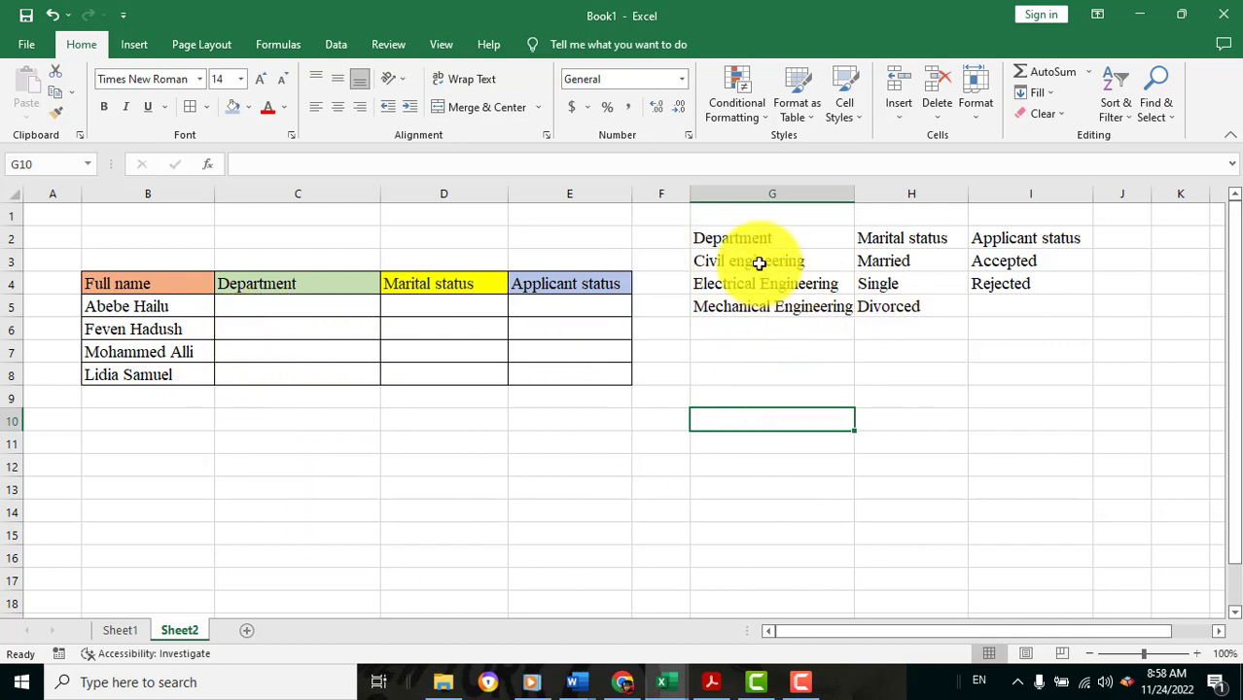
click(273, 305)
click(258, 336)
click(257, 352)
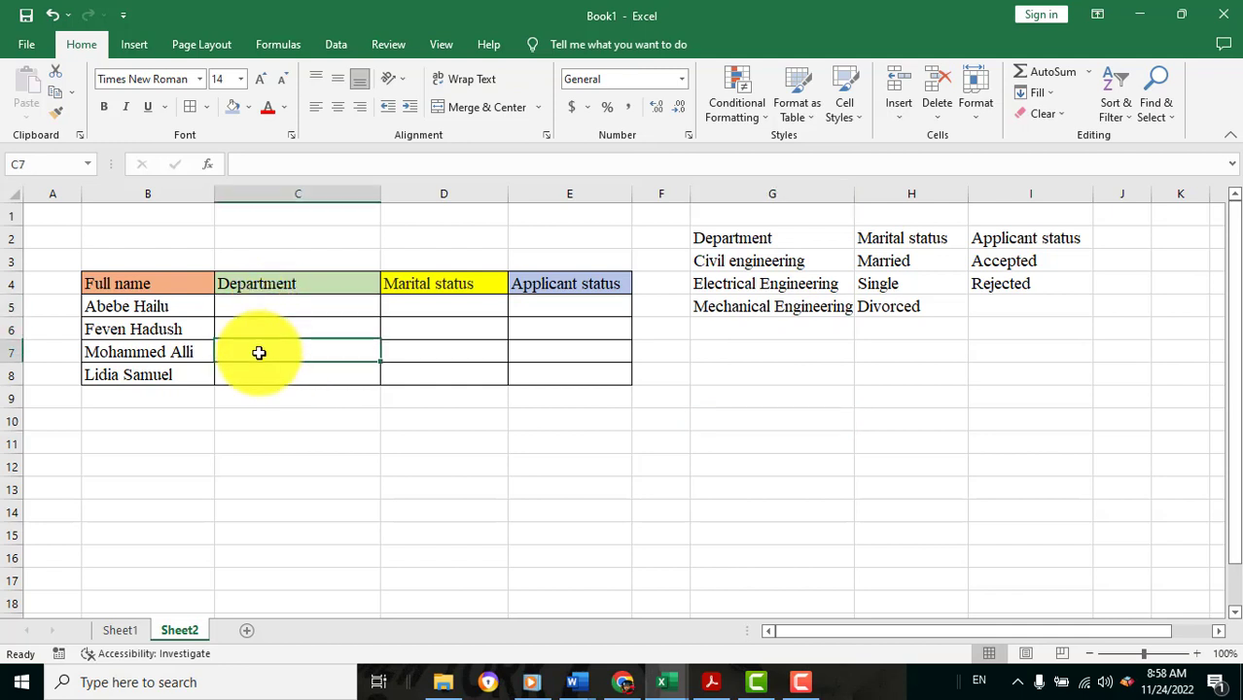
click(258, 376)
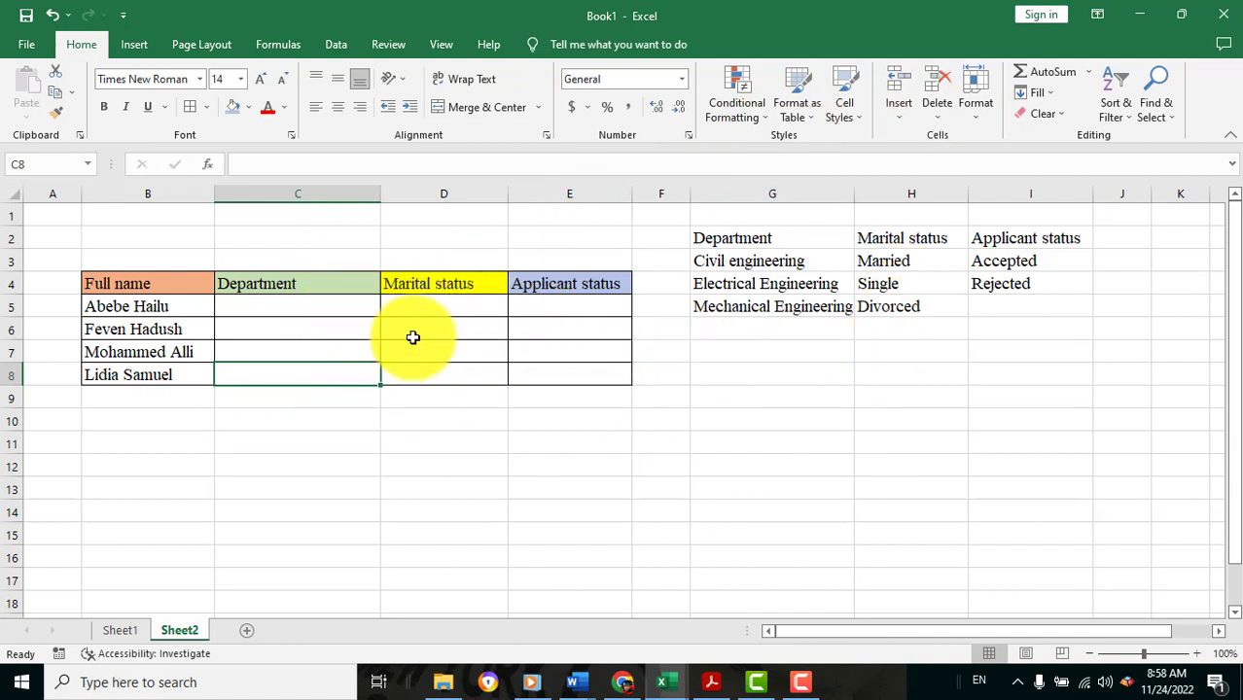
click(310, 428)
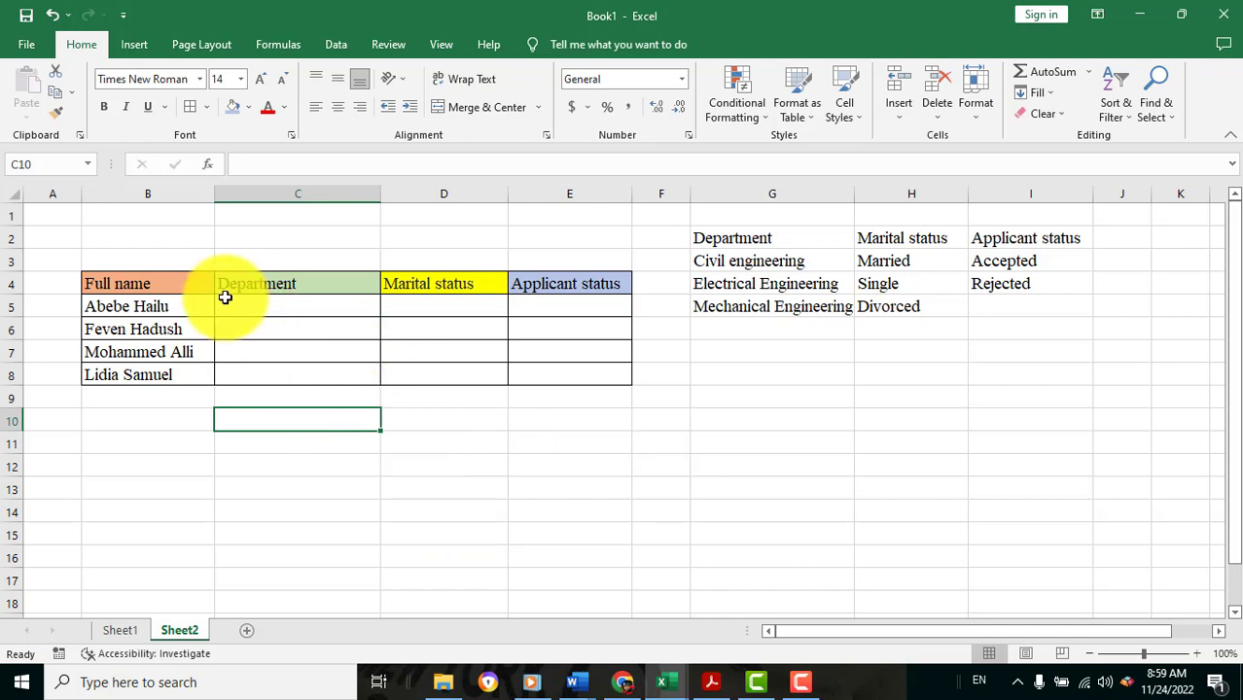
Step: Open Data Validation for C5:C8 with the Settings tab's Allow options expanded
drag(225, 297, 327, 376)
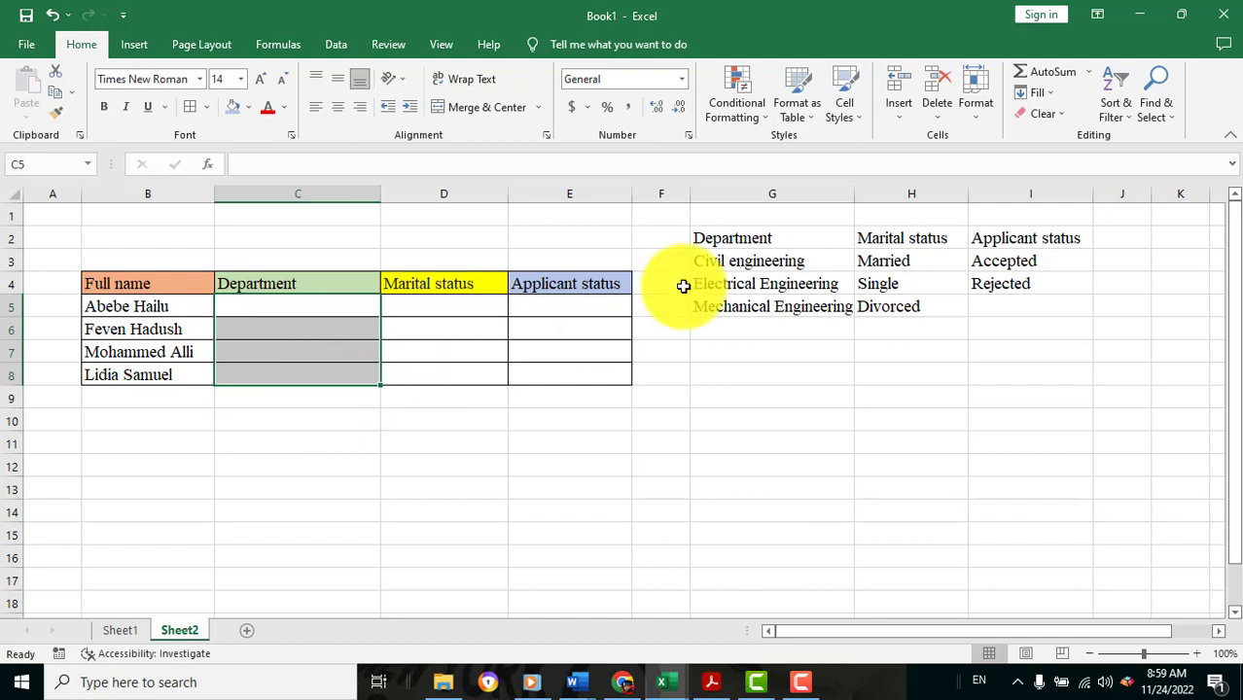
click(334, 46)
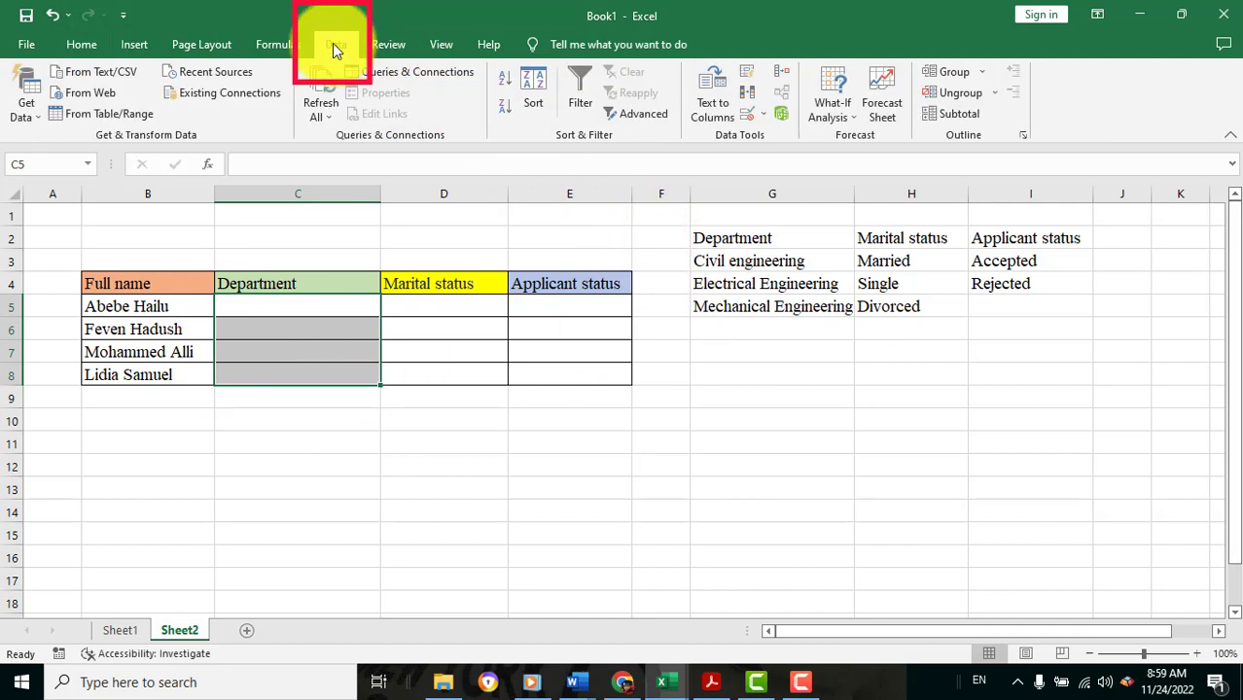
click(747, 124)
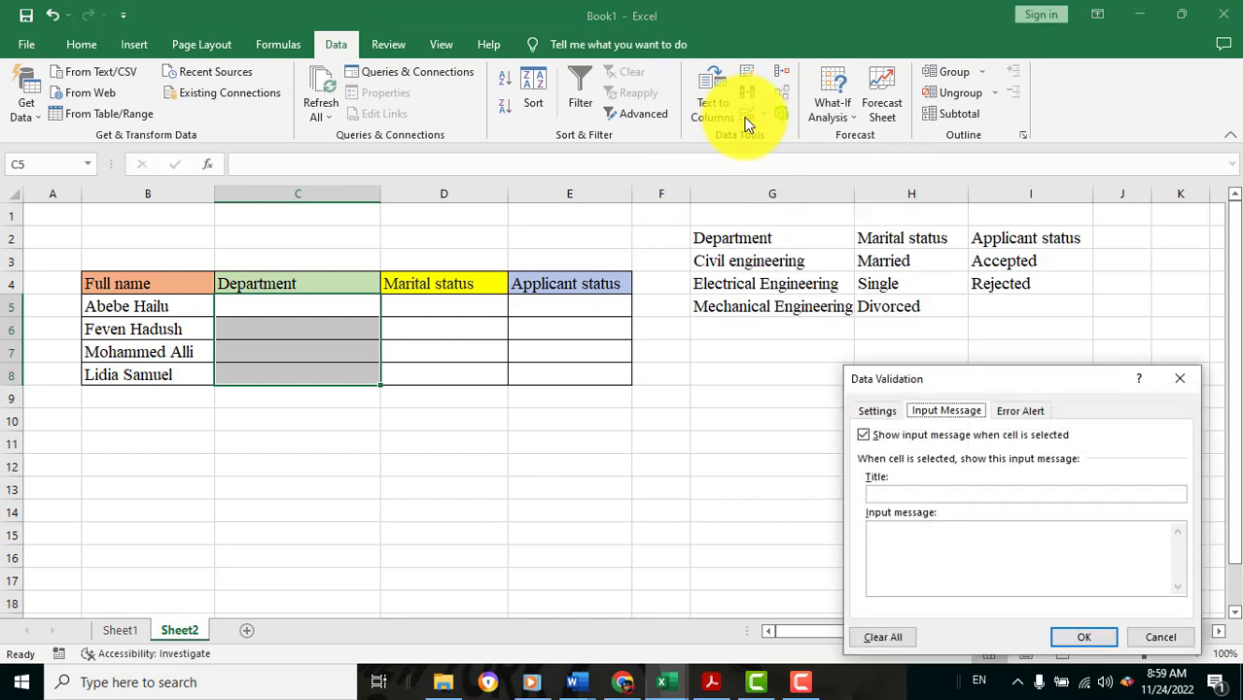
click(882, 415)
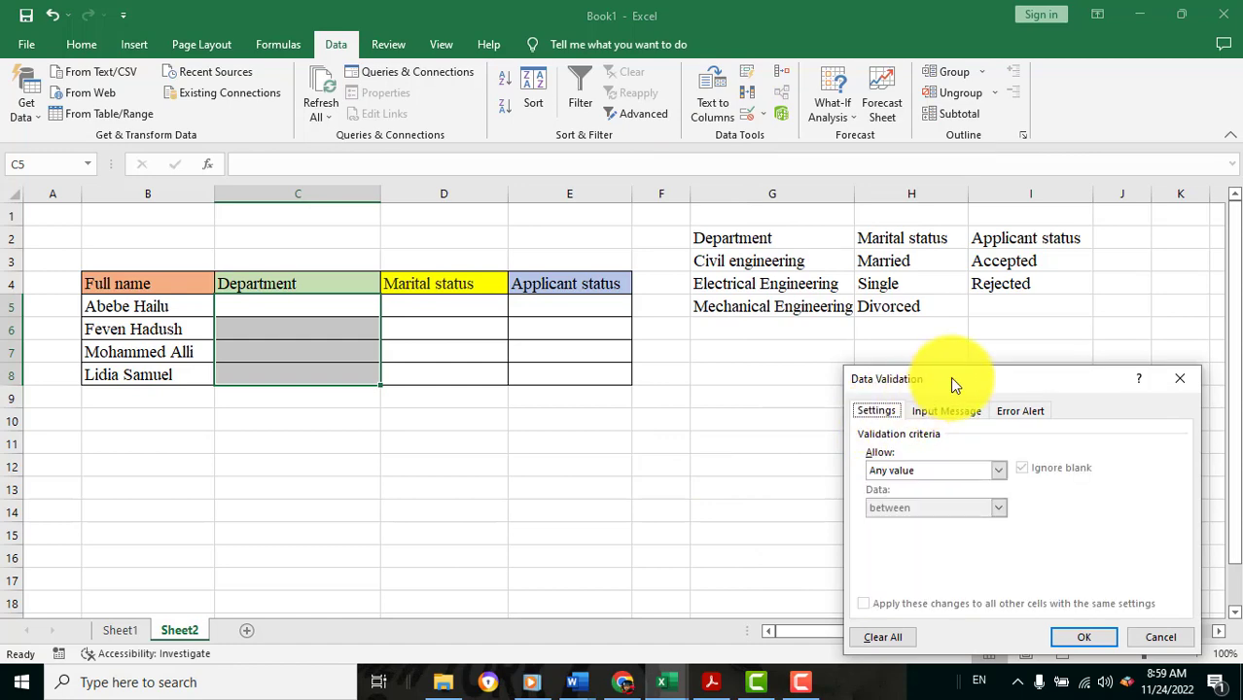
drag(952, 381, 731, 355)
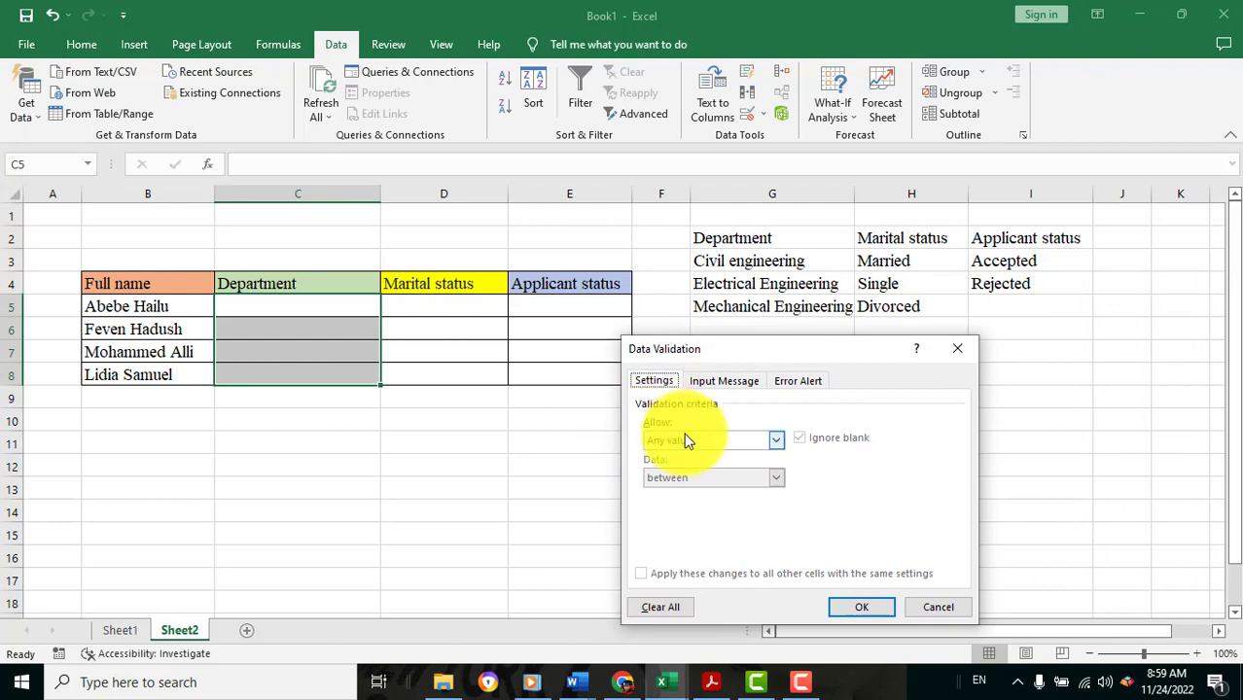
click(776, 444)
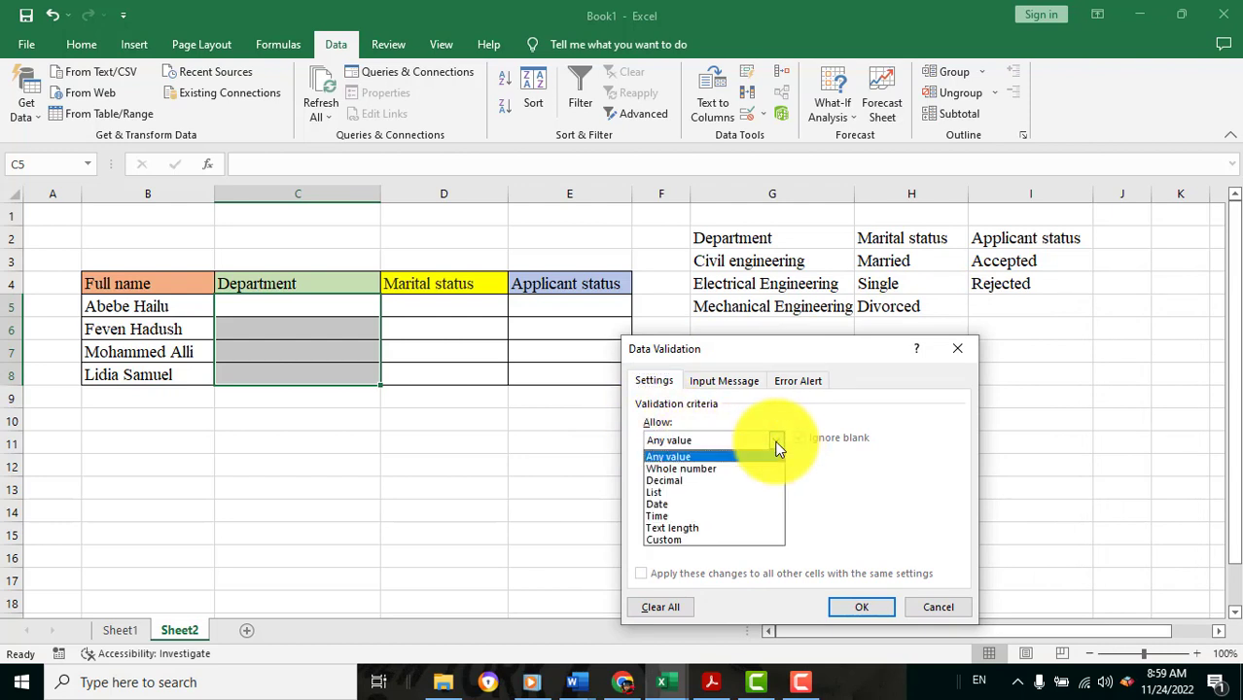
Step: Allow a List for C5:C8 with source Civil, Electrical and Mechanical Engineering
click(724, 492)
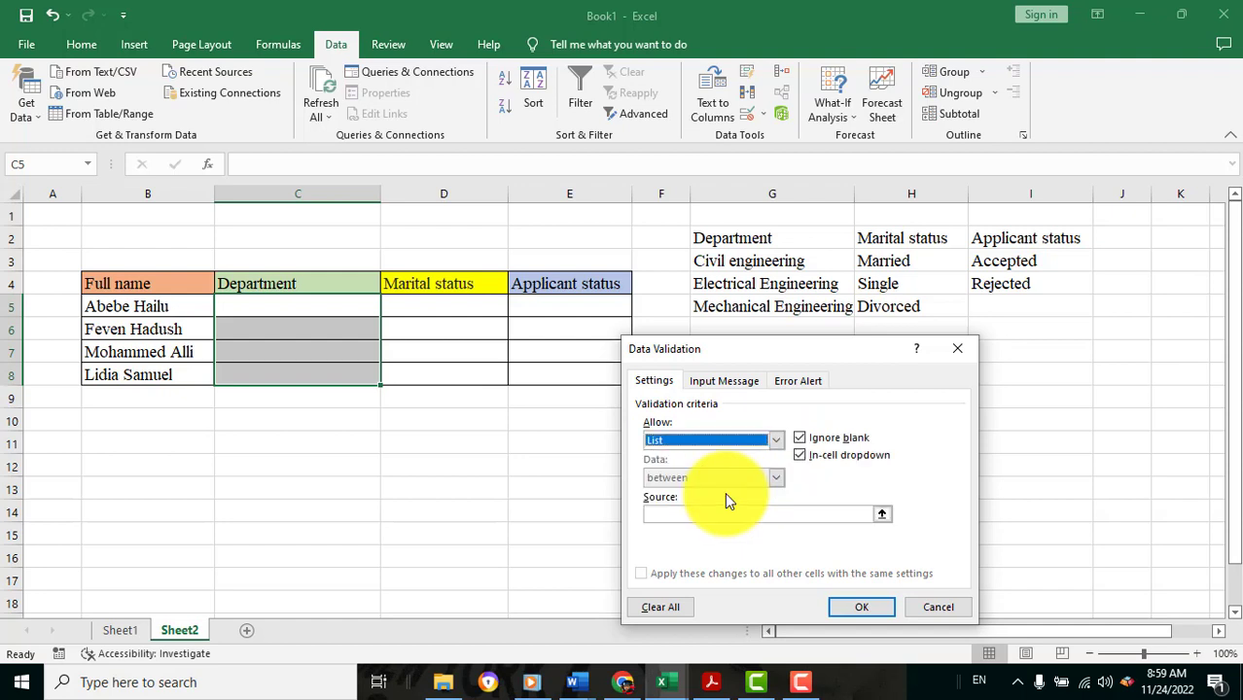
click(657, 516)
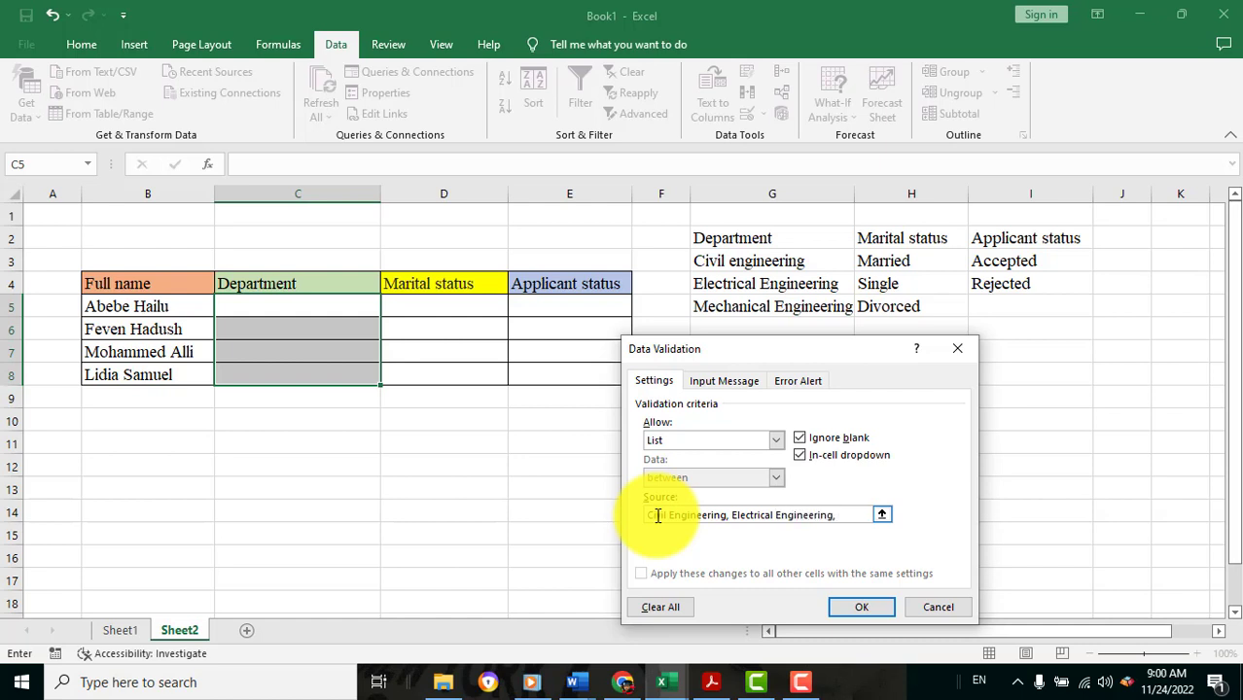
text(hanical)
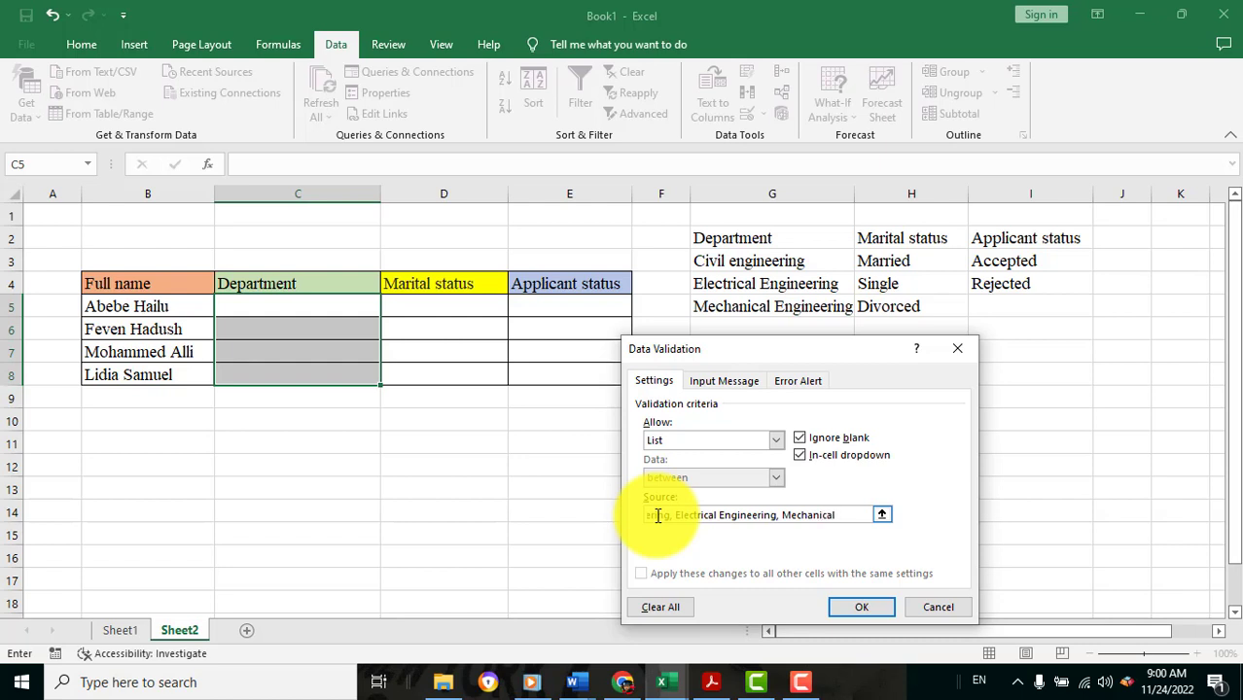
text(Engineering)
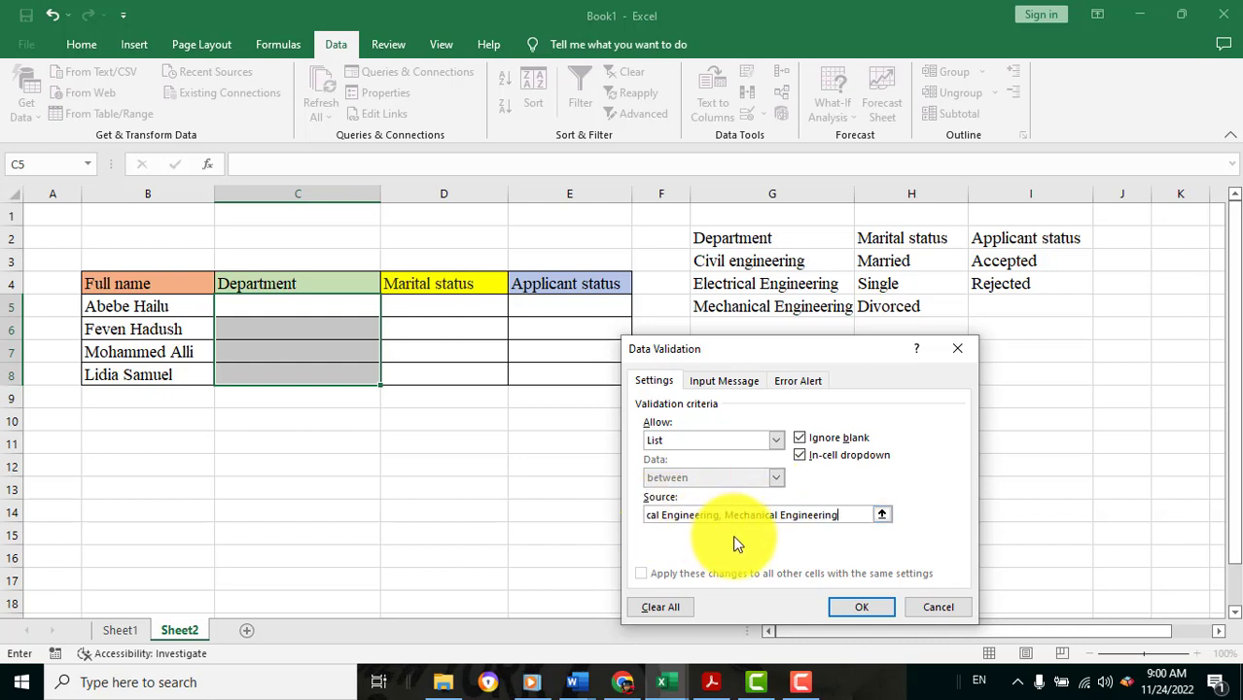
Step: Enter the input message 'Choose Your Department' for the Department cells
click(724, 383)
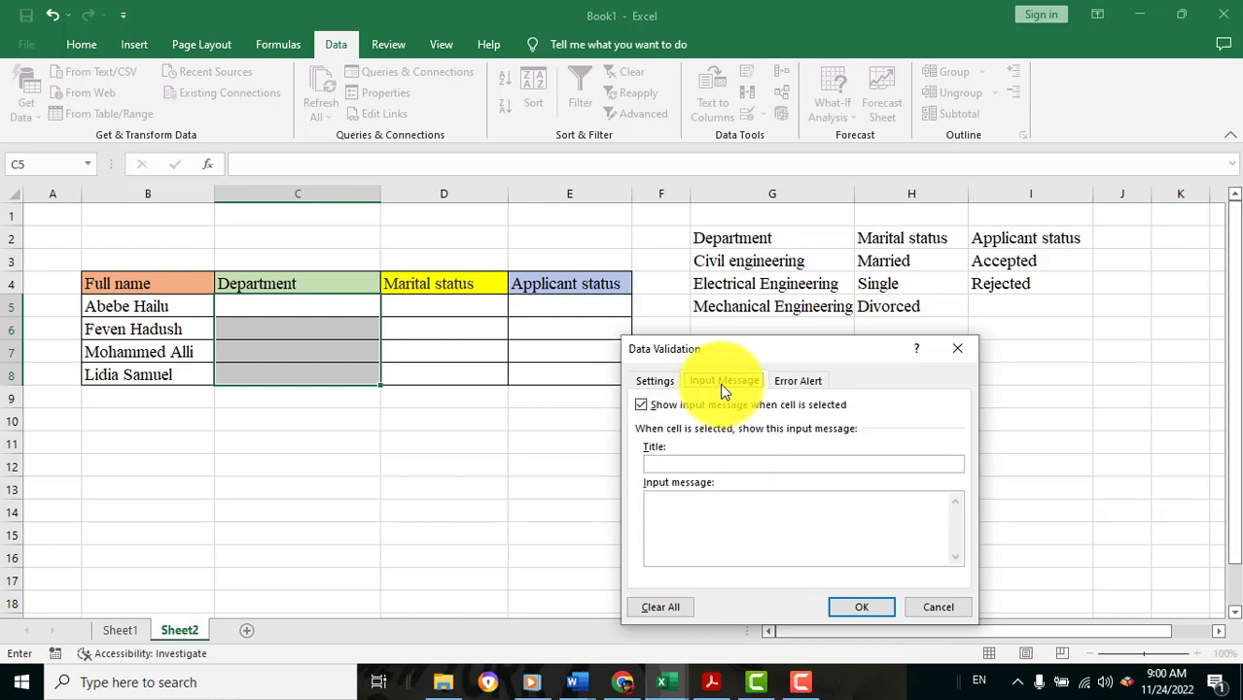
click(726, 499)
text(C)
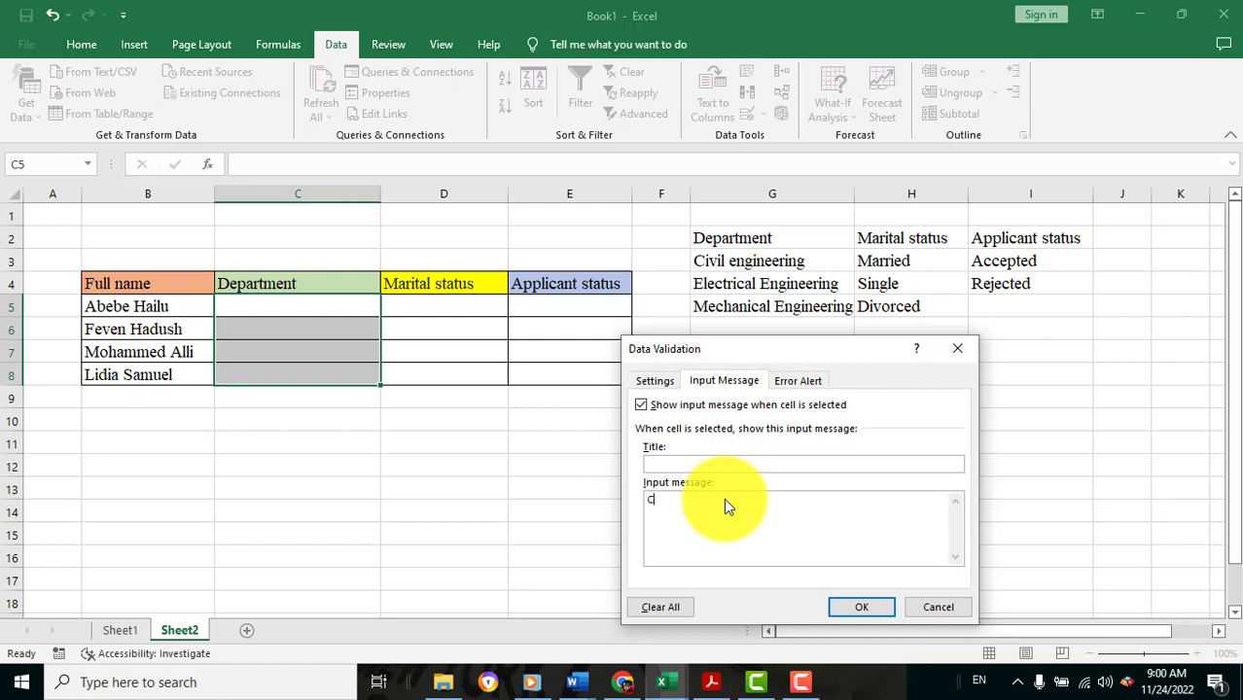
text(hoose Your Department)
Step: Apply the validation, then pick Mechanical Engineering for C5 and Electrical Engineering for C6
click(862, 608)
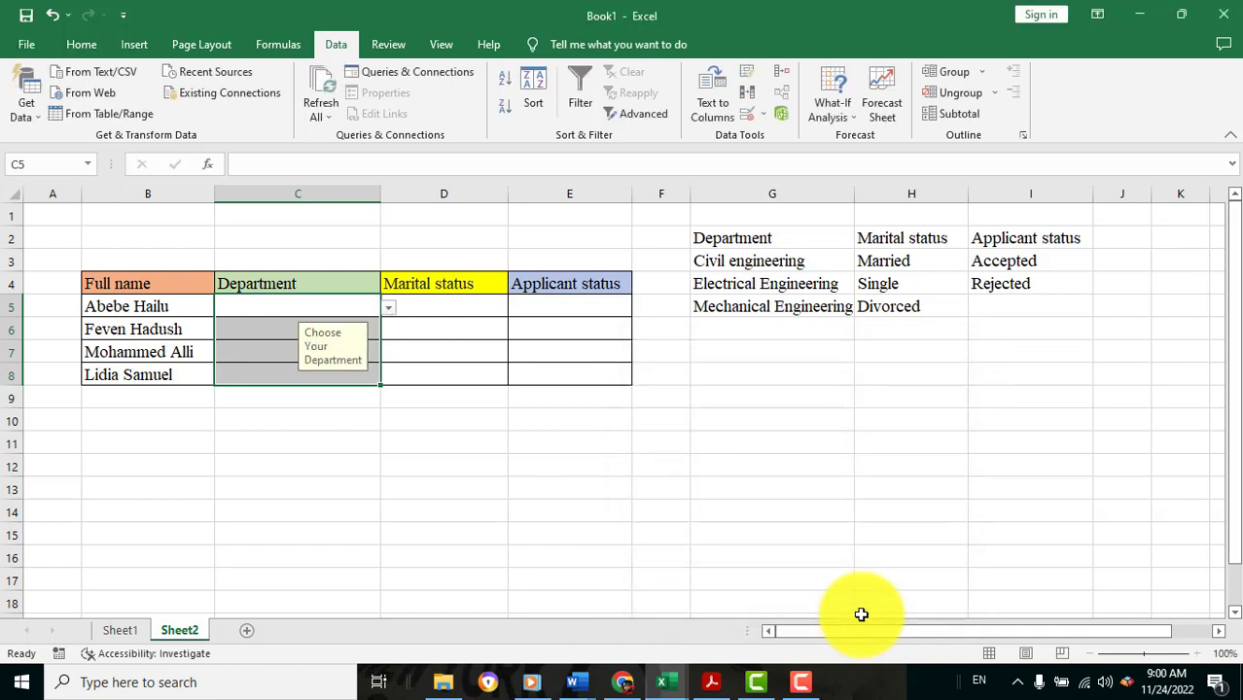
click(279, 307)
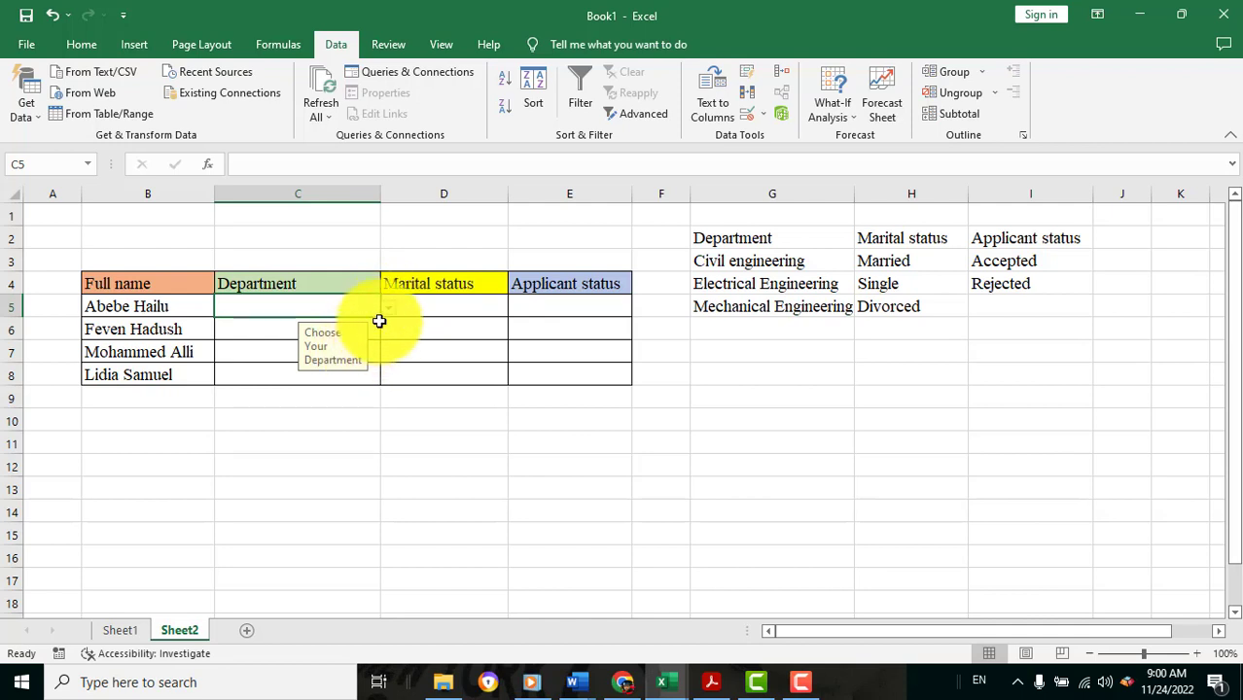
click(390, 307)
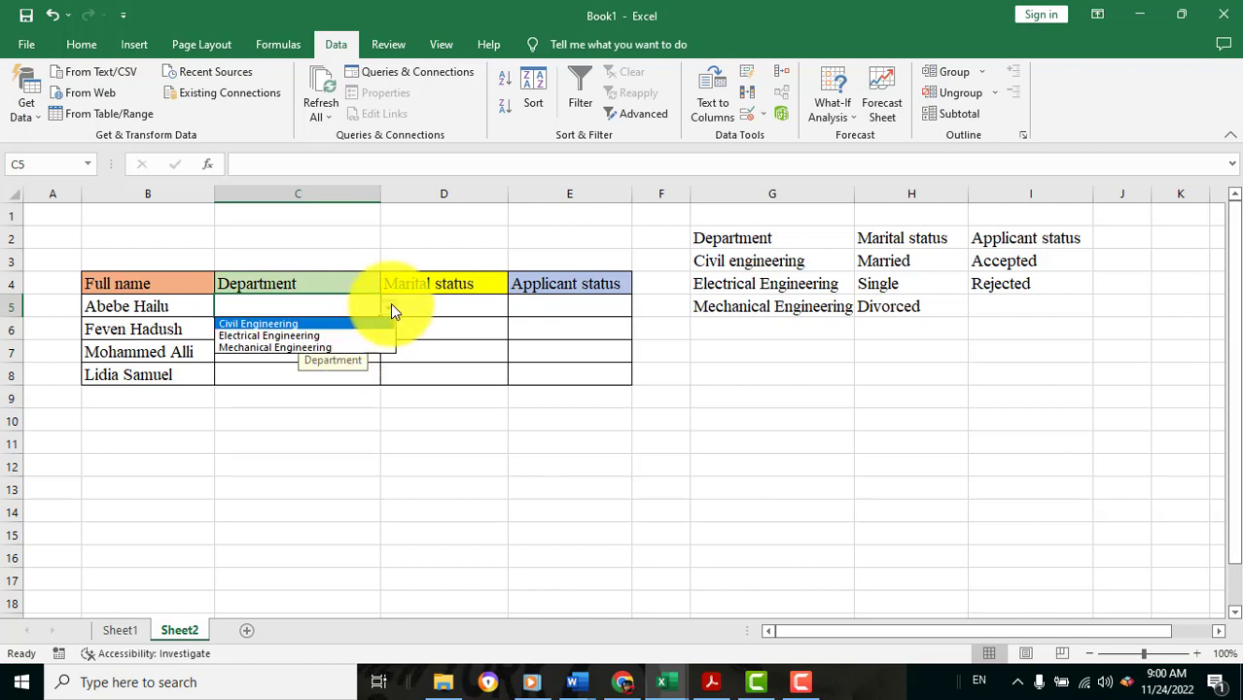
click(275, 347)
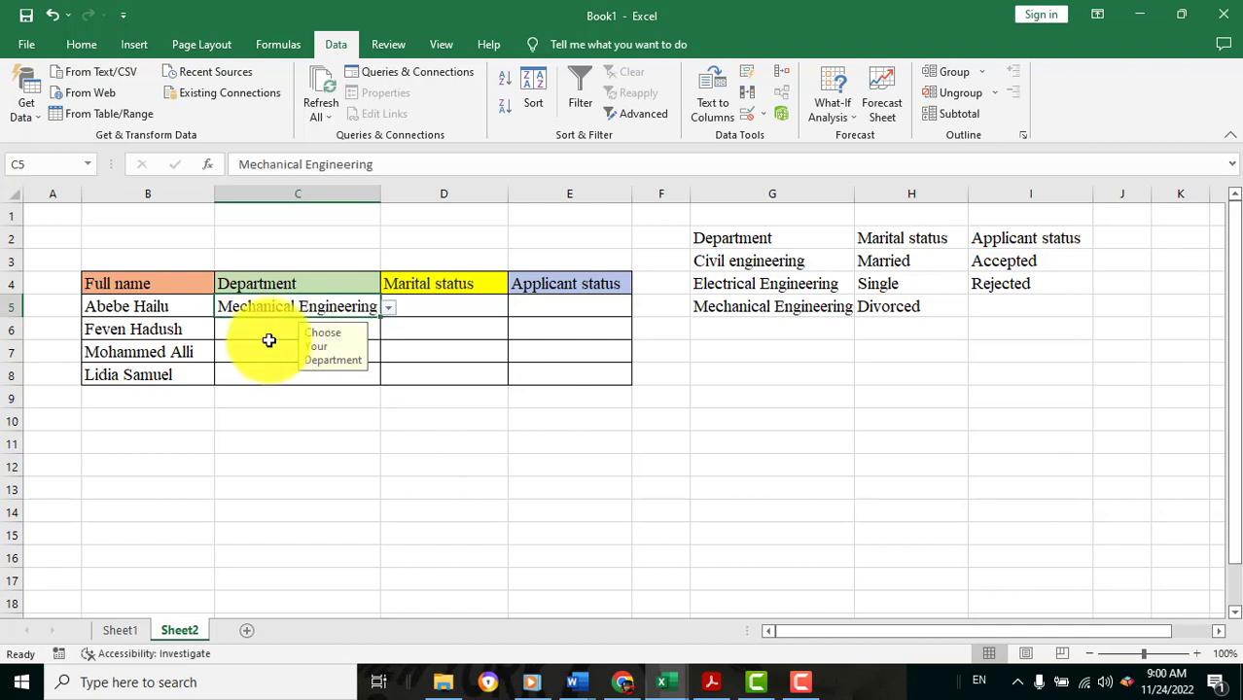
click(319, 337)
click(388, 332)
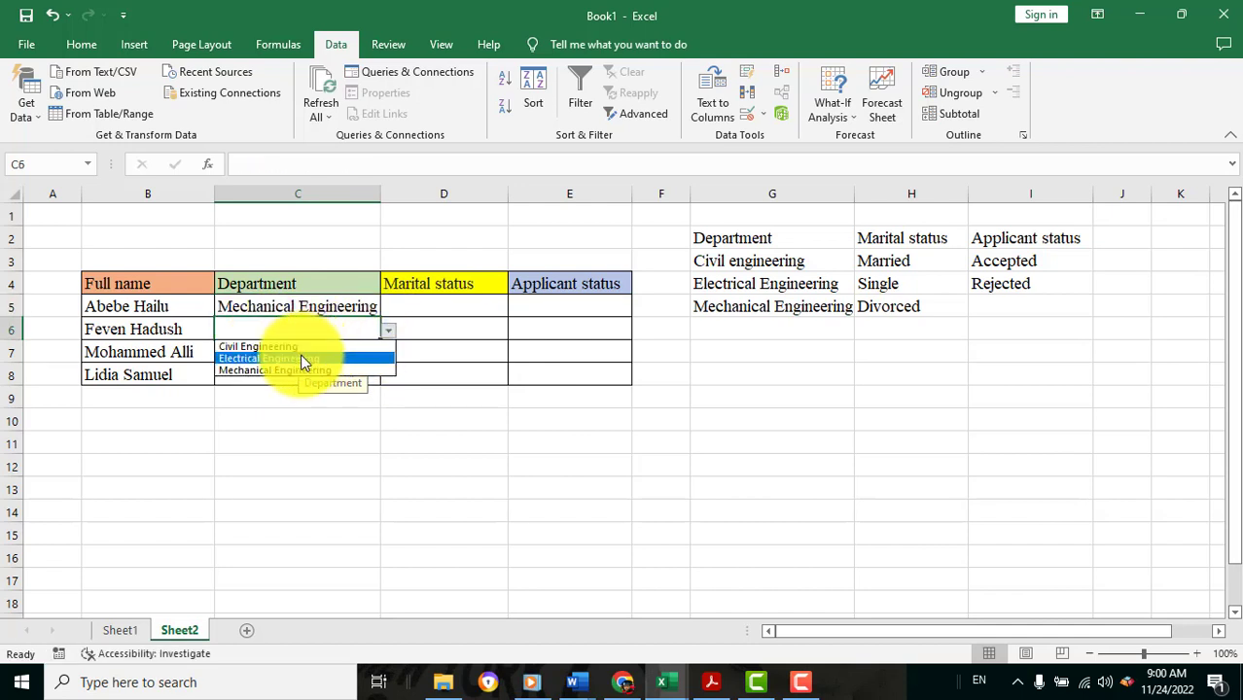
click(282, 357)
Step: Pick Mechanical Engineering for C7 and Civil Engineering for C8
click(267, 355)
click(388, 354)
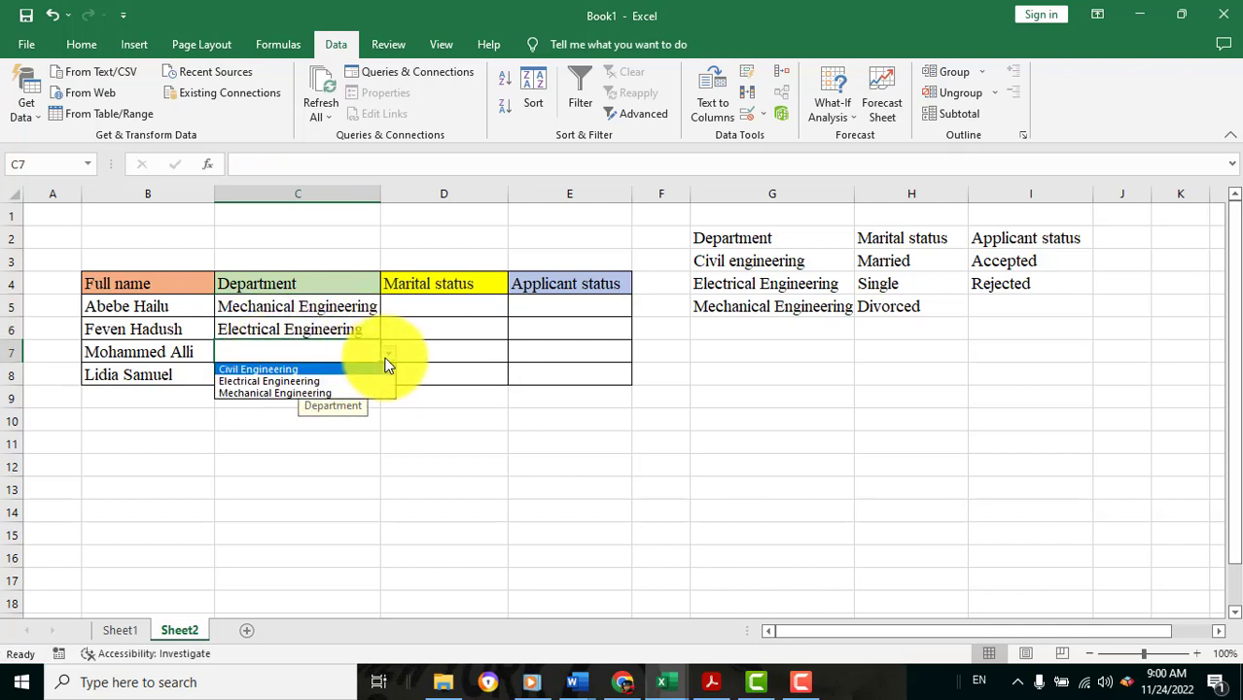
click(301, 393)
click(278, 377)
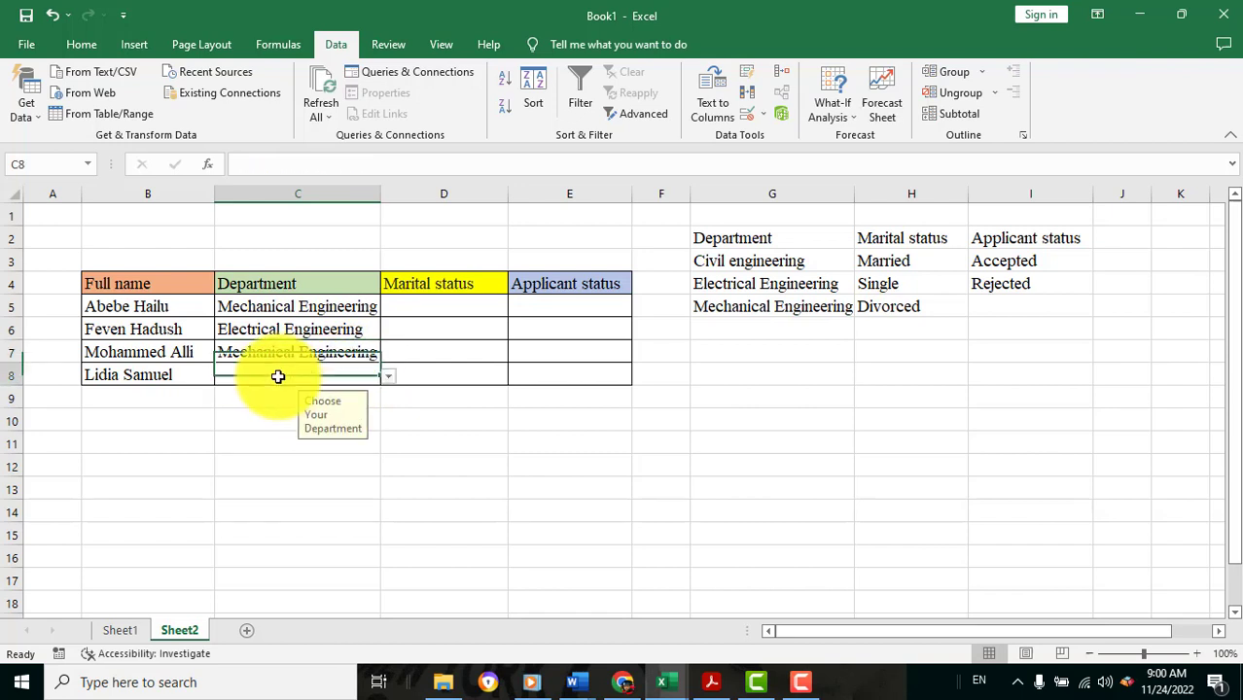
click(388, 376)
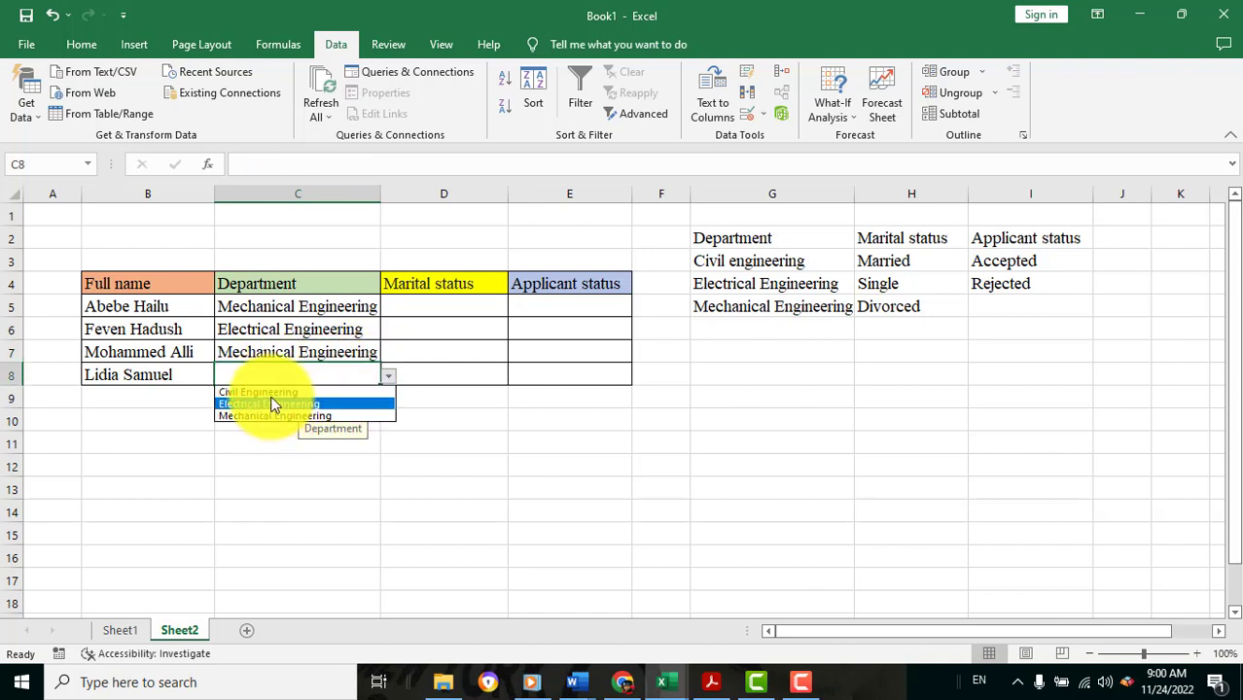
click(258, 393)
click(477, 465)
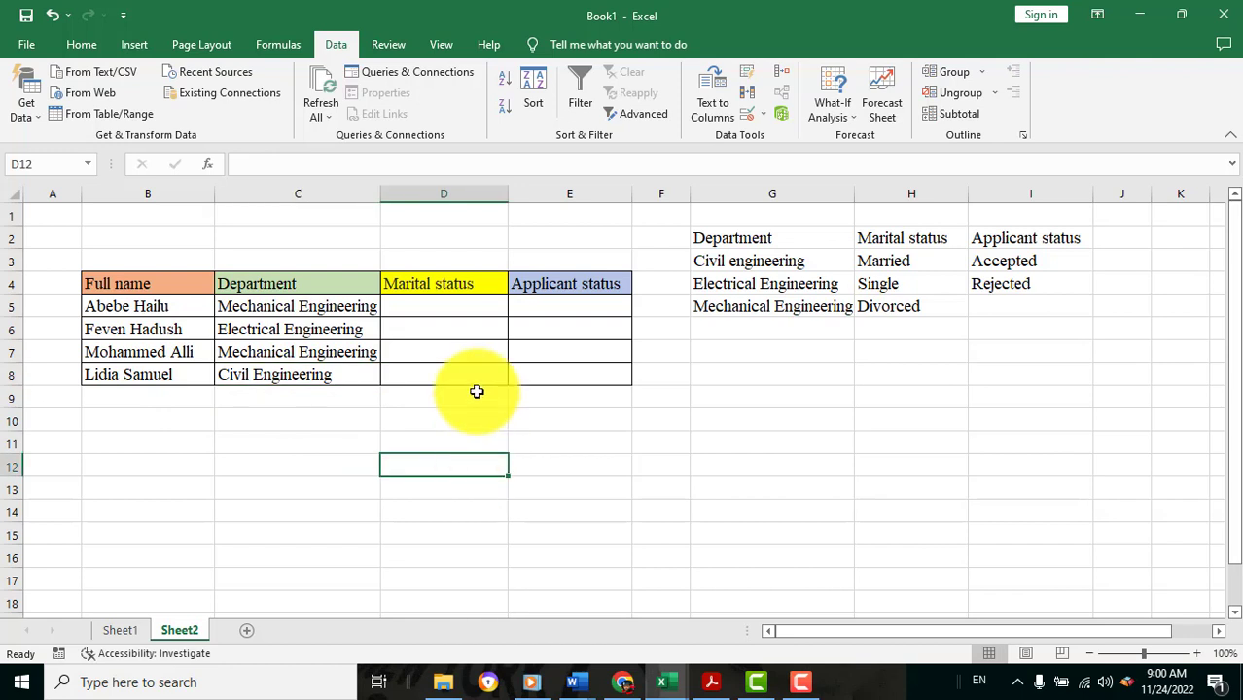
click(402, 302)
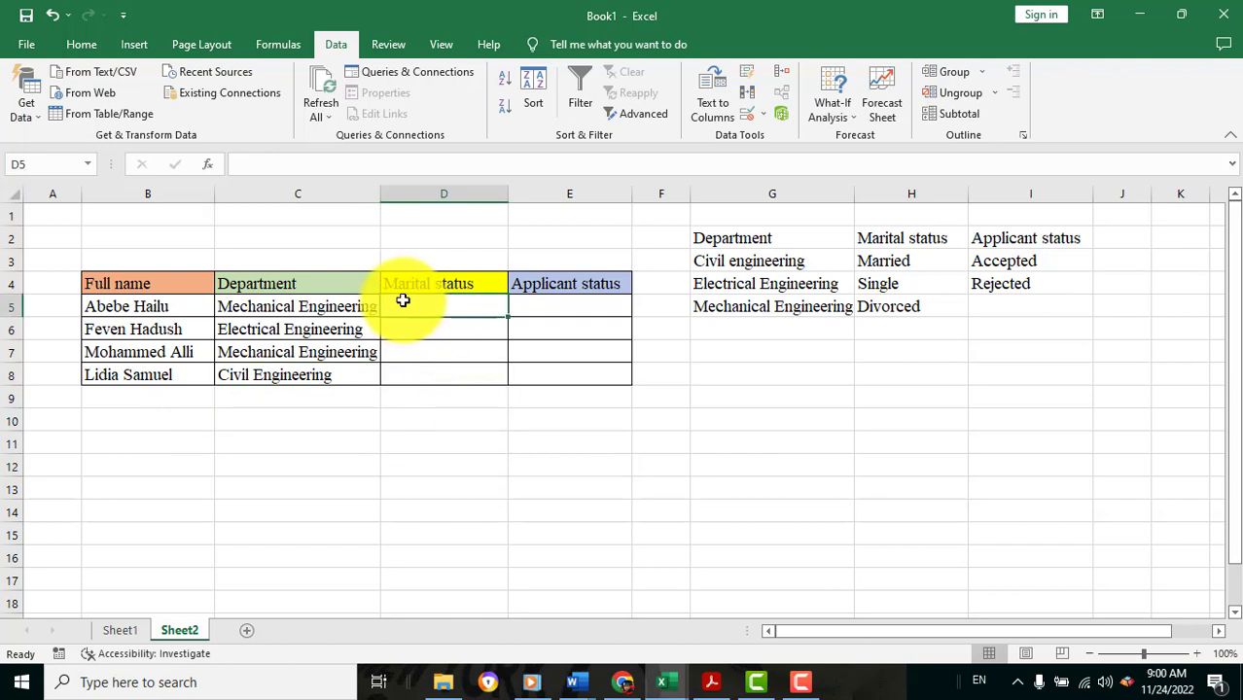
Step: Set D5:D8 validation to a List with source Married, Single, Divorced
drag(403, 301, 465, 377)
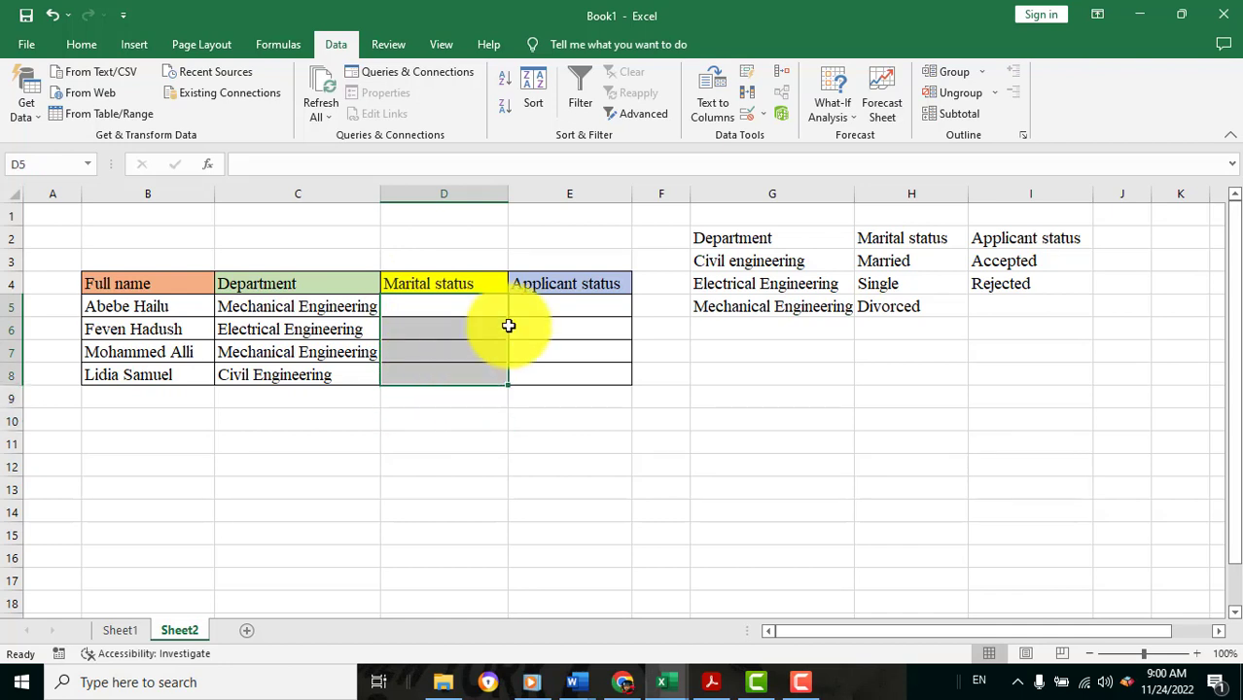
click(749, 115)
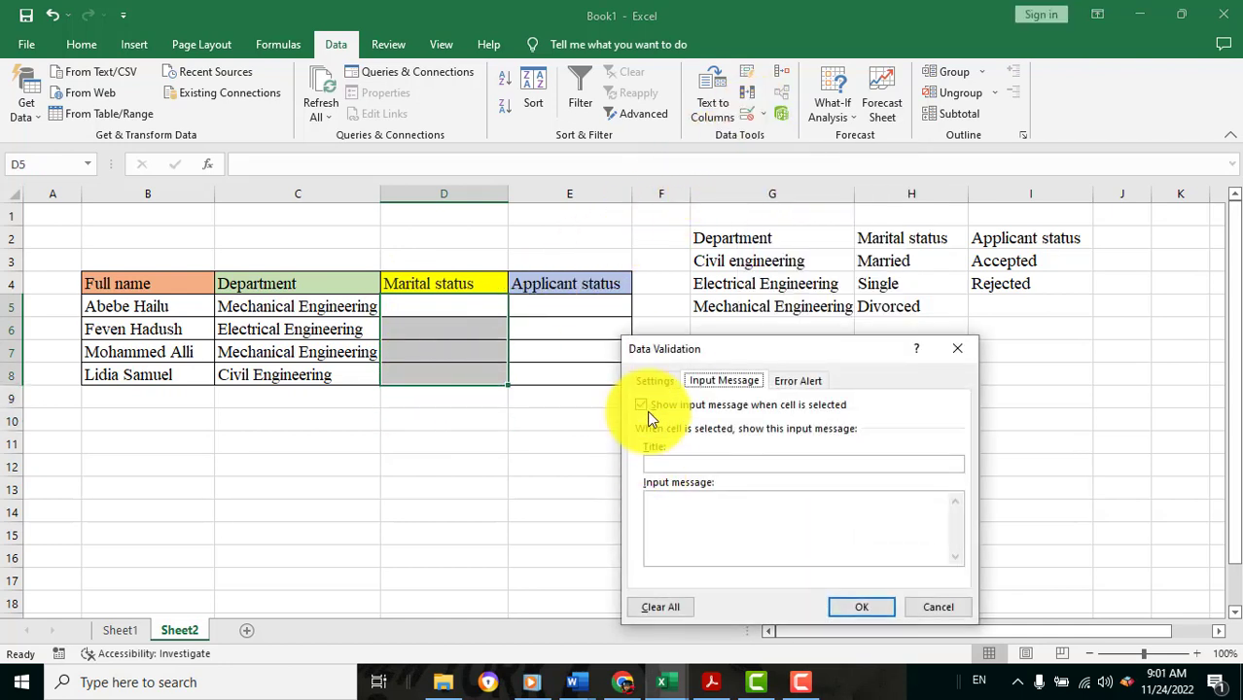
click(652, 380)
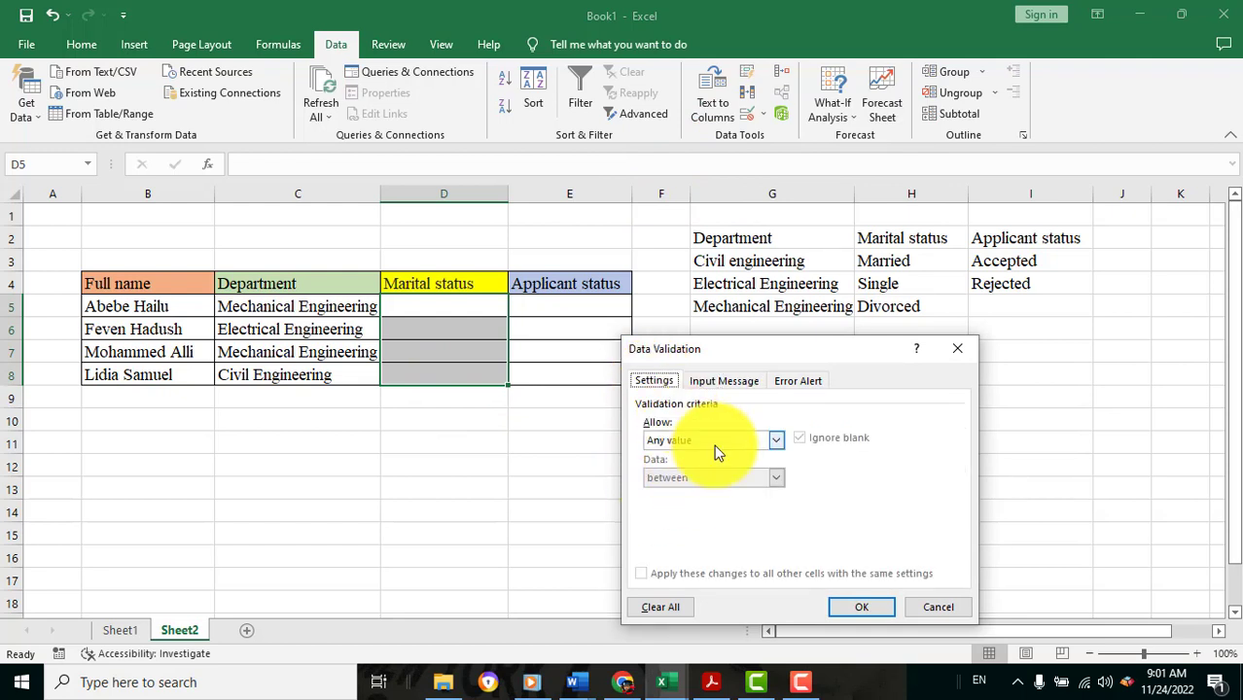
click(714, 445)
click(681, 494)
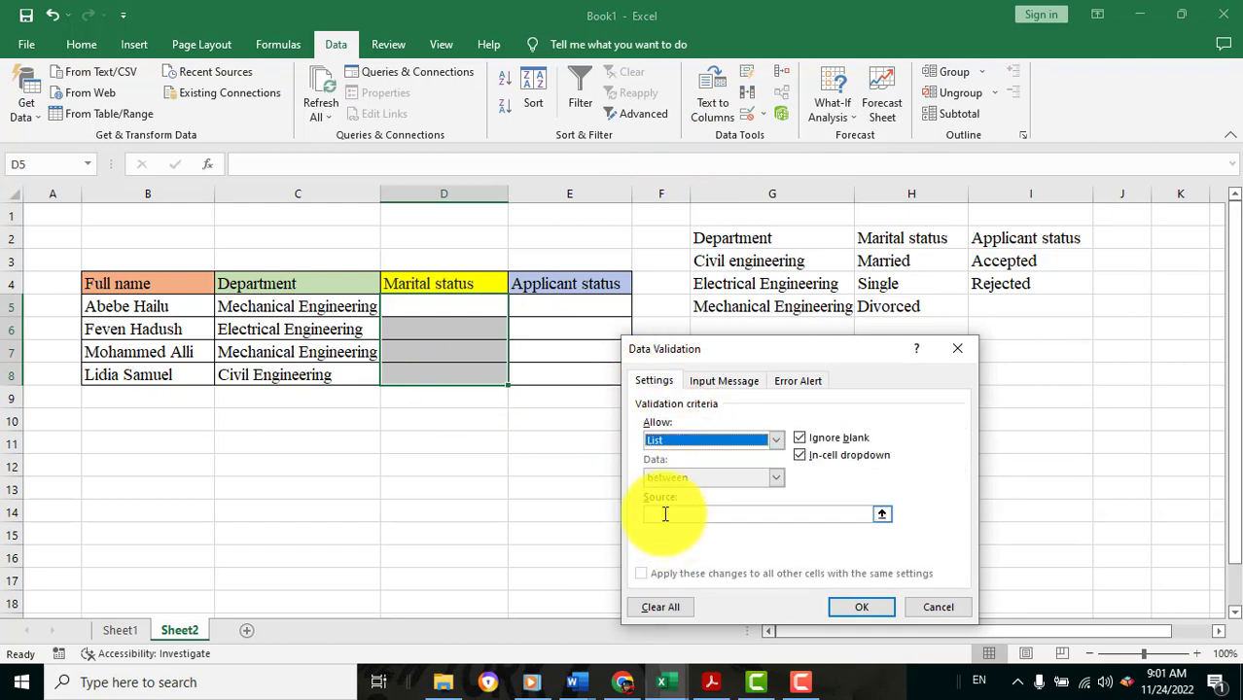
click(663, 513)
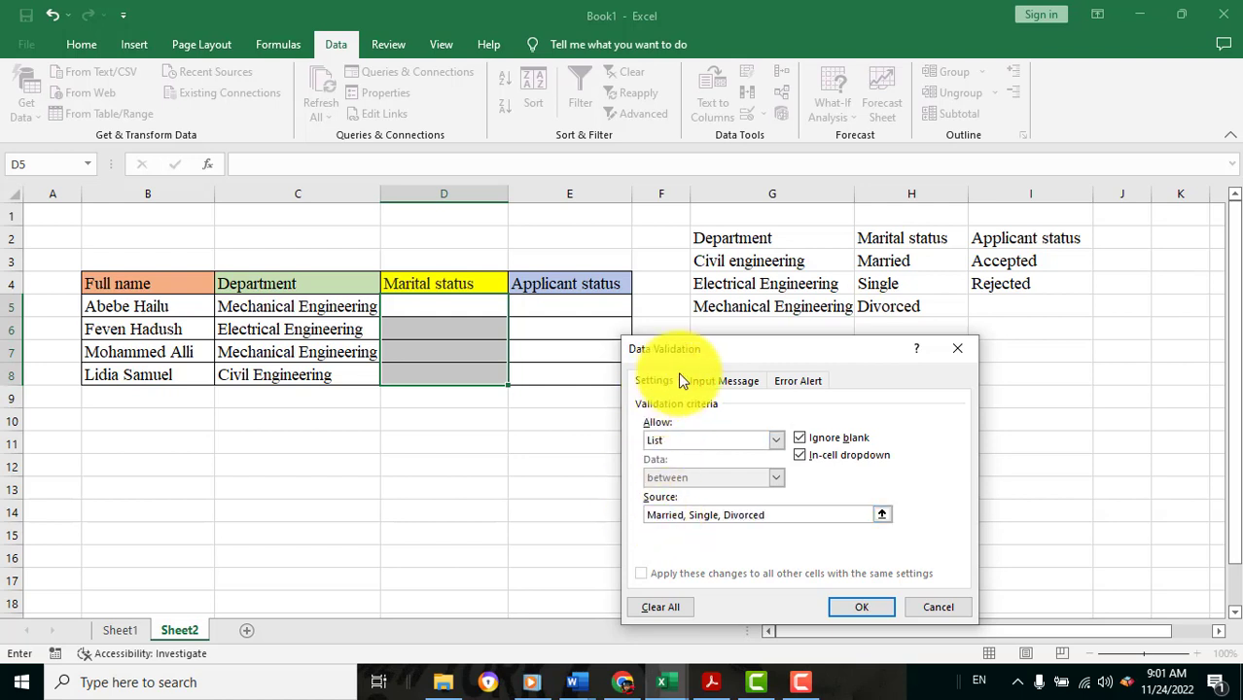
Step: Add the input message 'Choose your Marital Status' to D5:D8
click(714, 380)
click(667, 516)
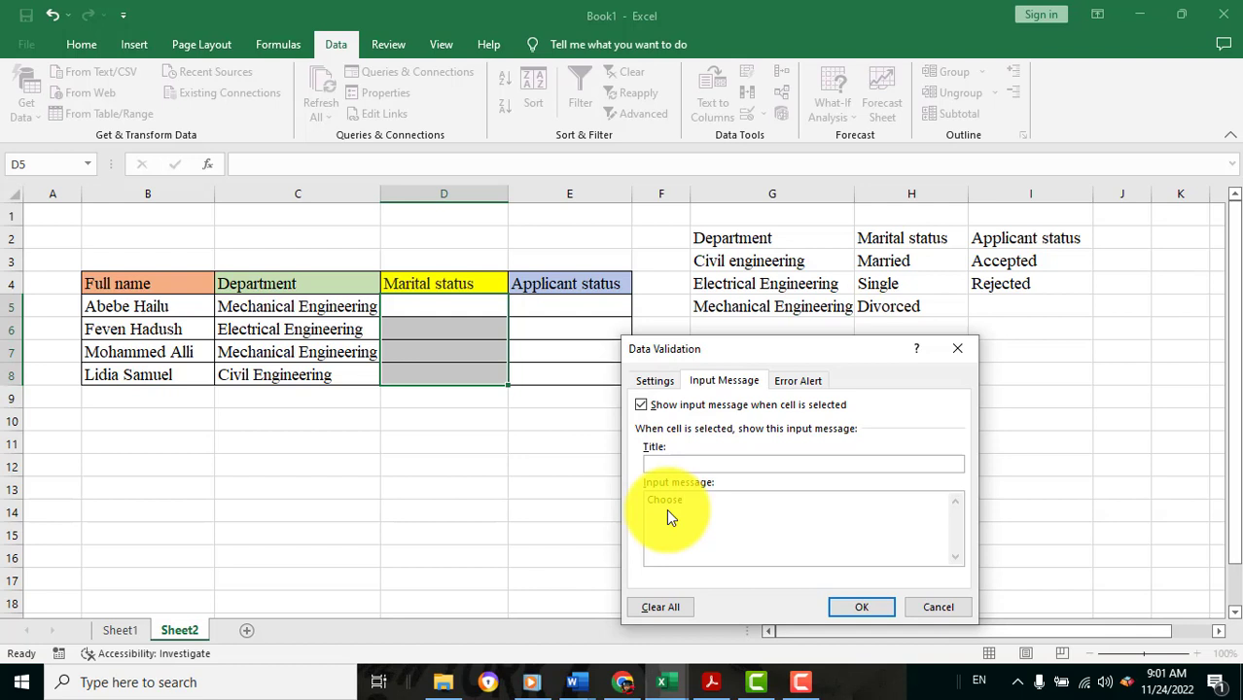
text(Choose your Marital Status)
Step: Apply the marital status validation, then choose Single for D5 and Married for D6
click(852, 608)
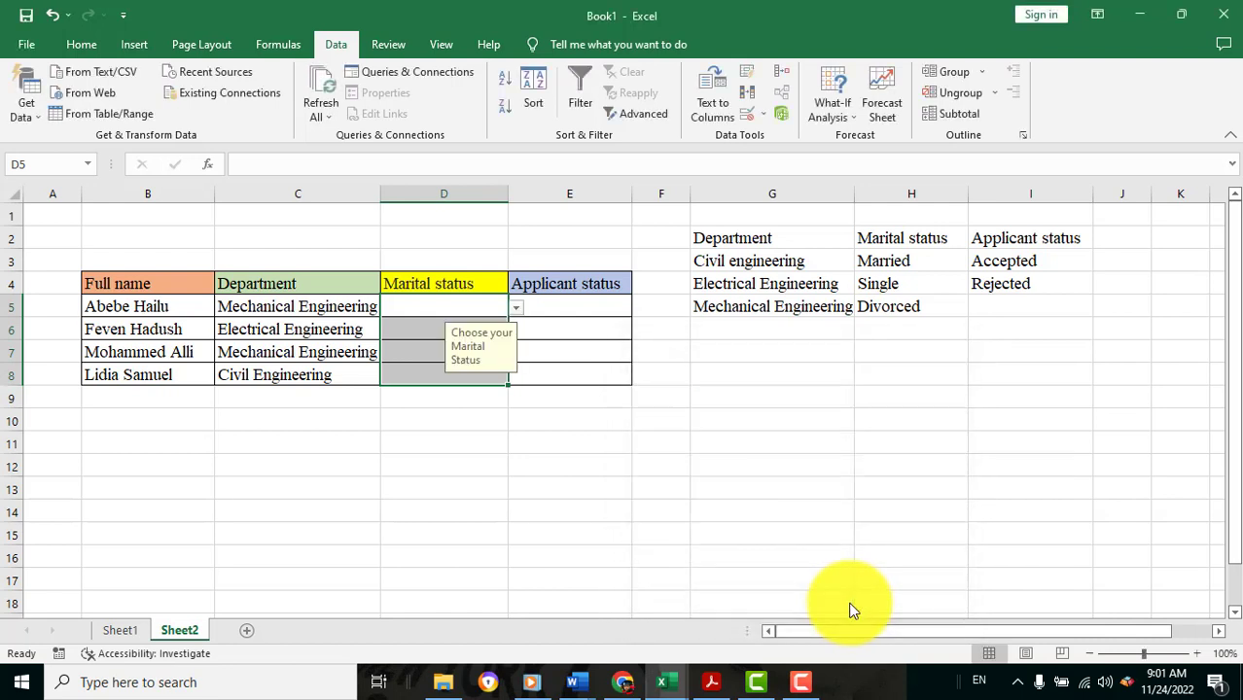
click(464, 306)
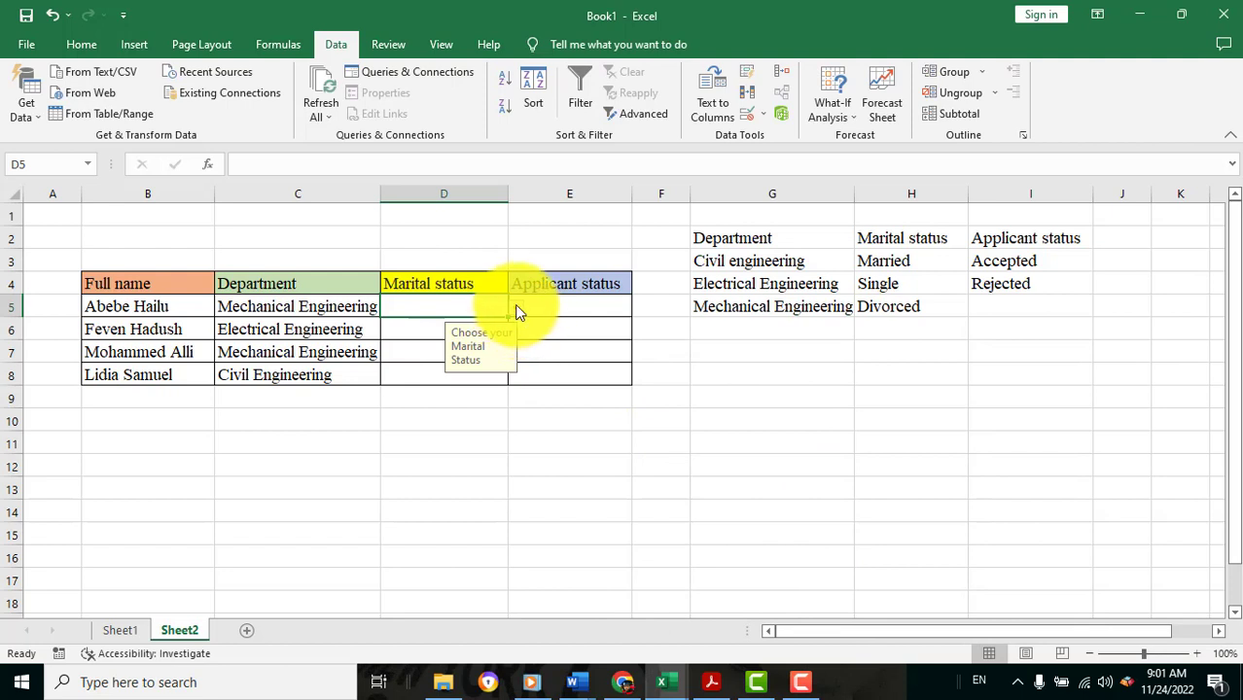
click(517, 307)
click(428, 334)
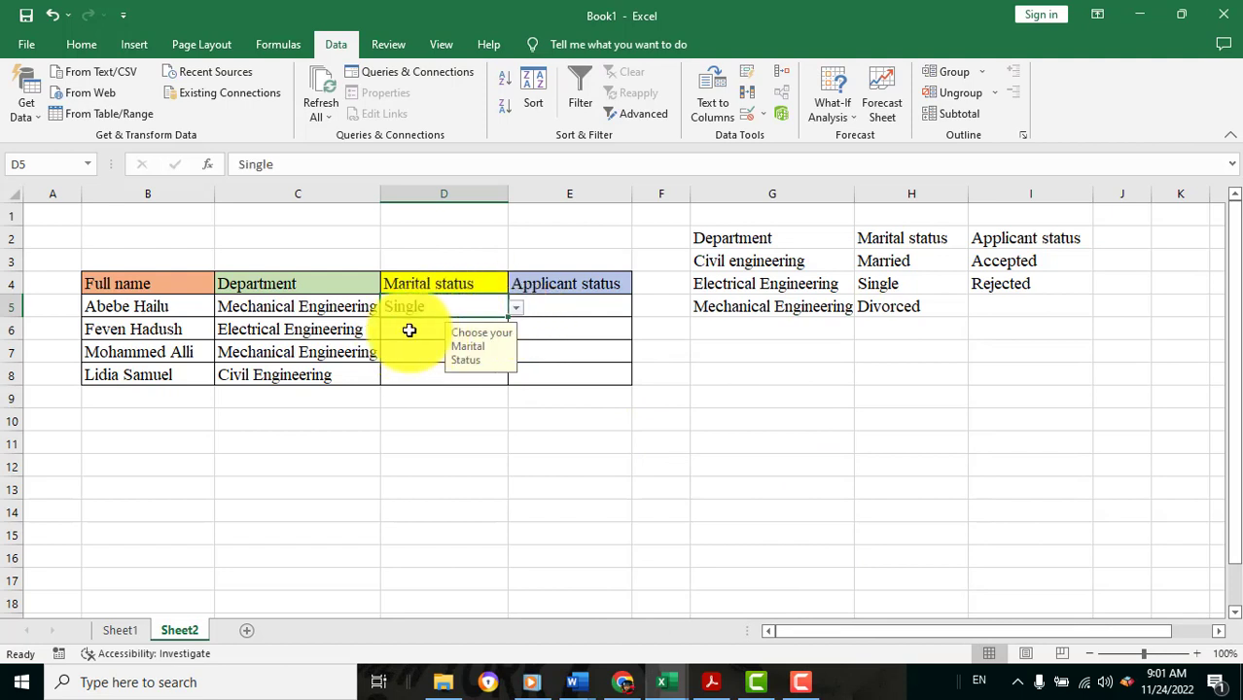
click(409, 331)
click(516, 332)
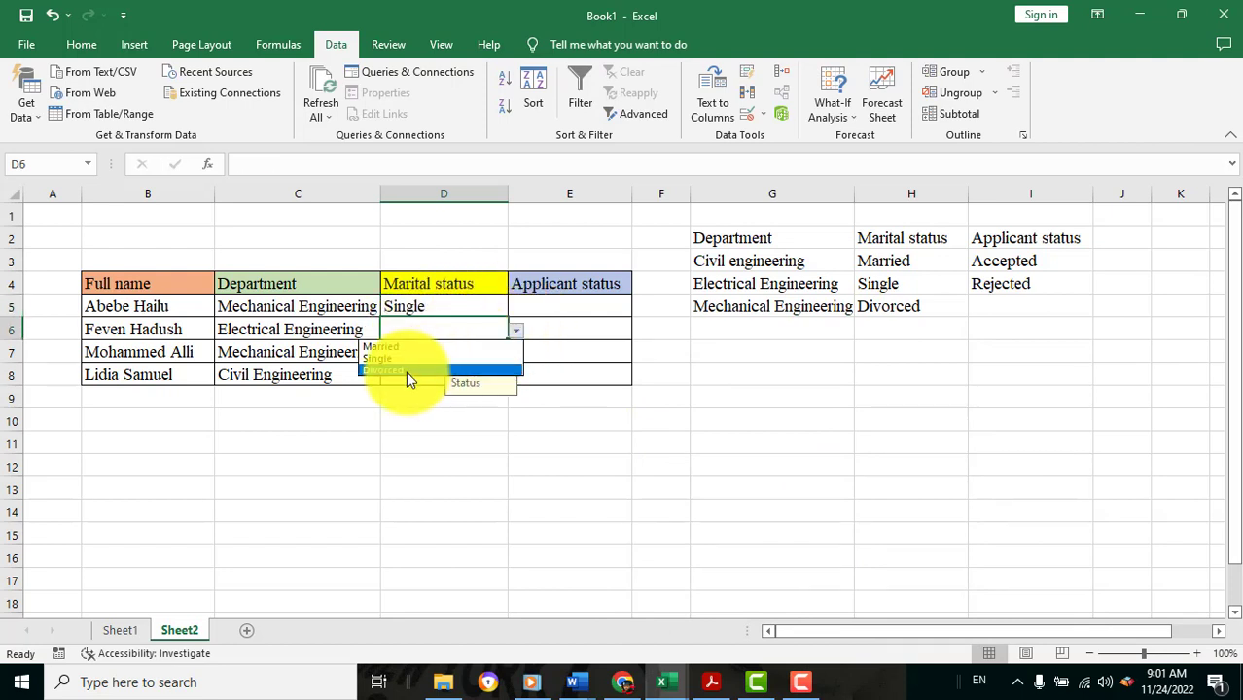
click(390, 344)
Step: Choose Divorced for both D7 and D8 from their dropdowns
click(435, 358)
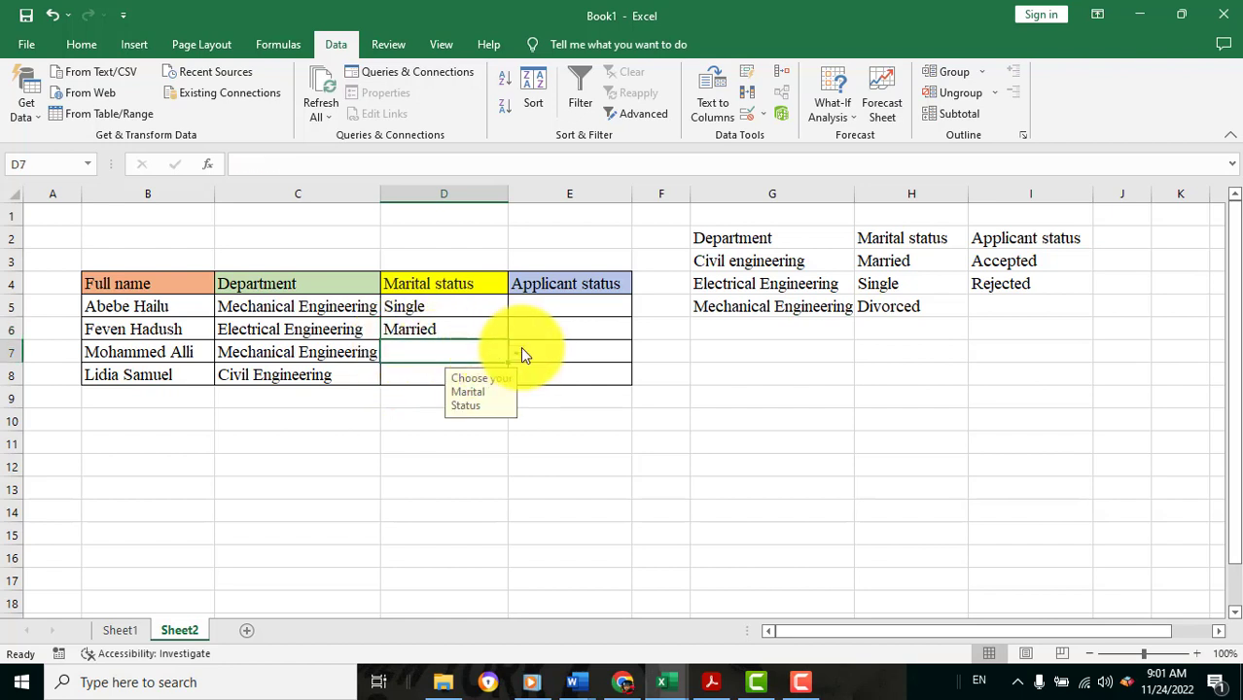
click(516, 352)
click(388, 392)
click(447, 376)
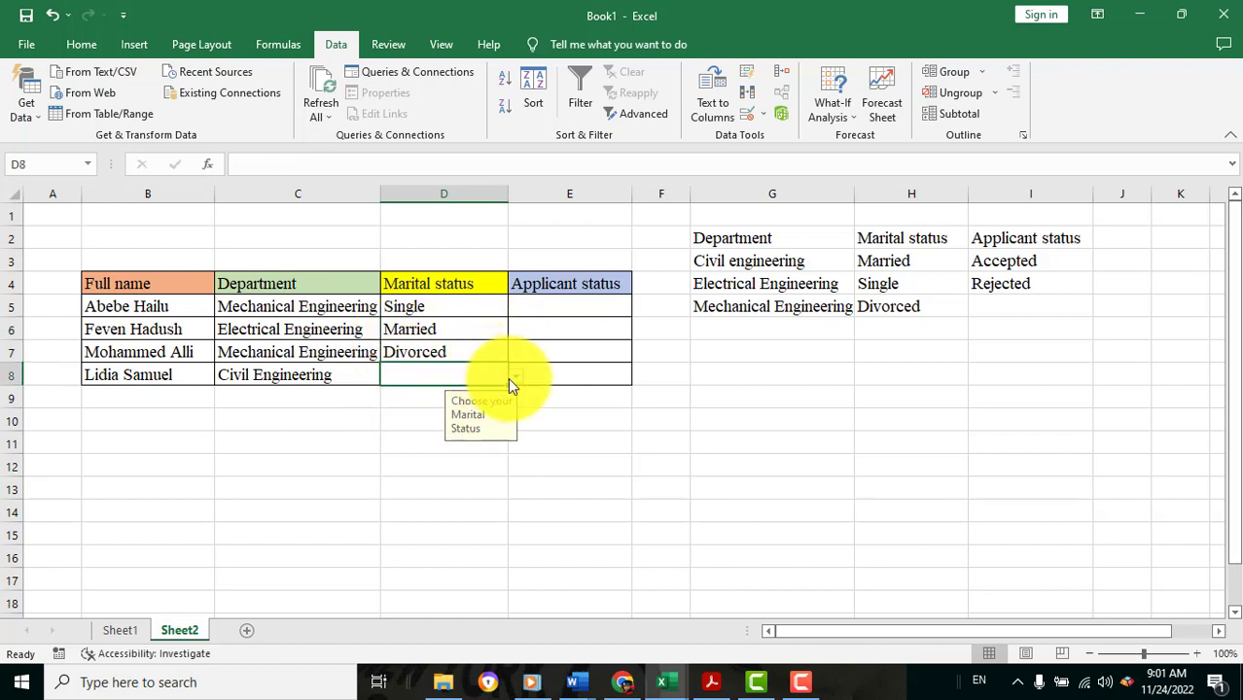
click(515, 375)
click(393, 417)
click(411, 440)
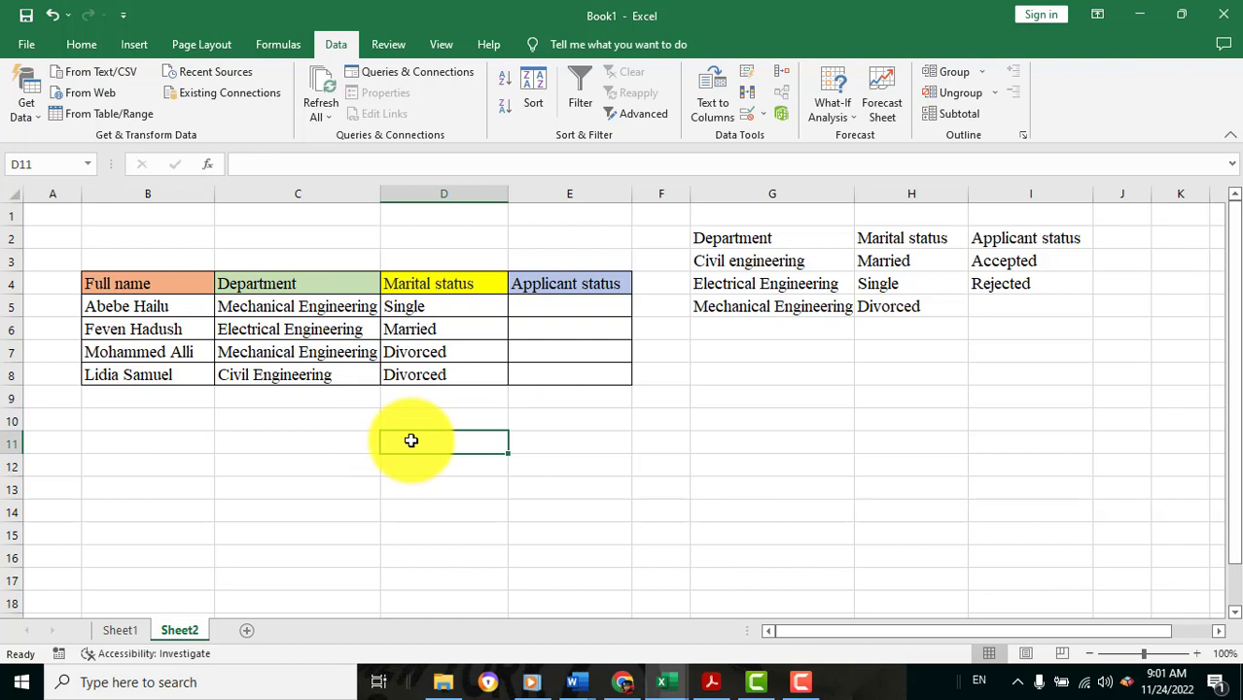
click(289, 441)
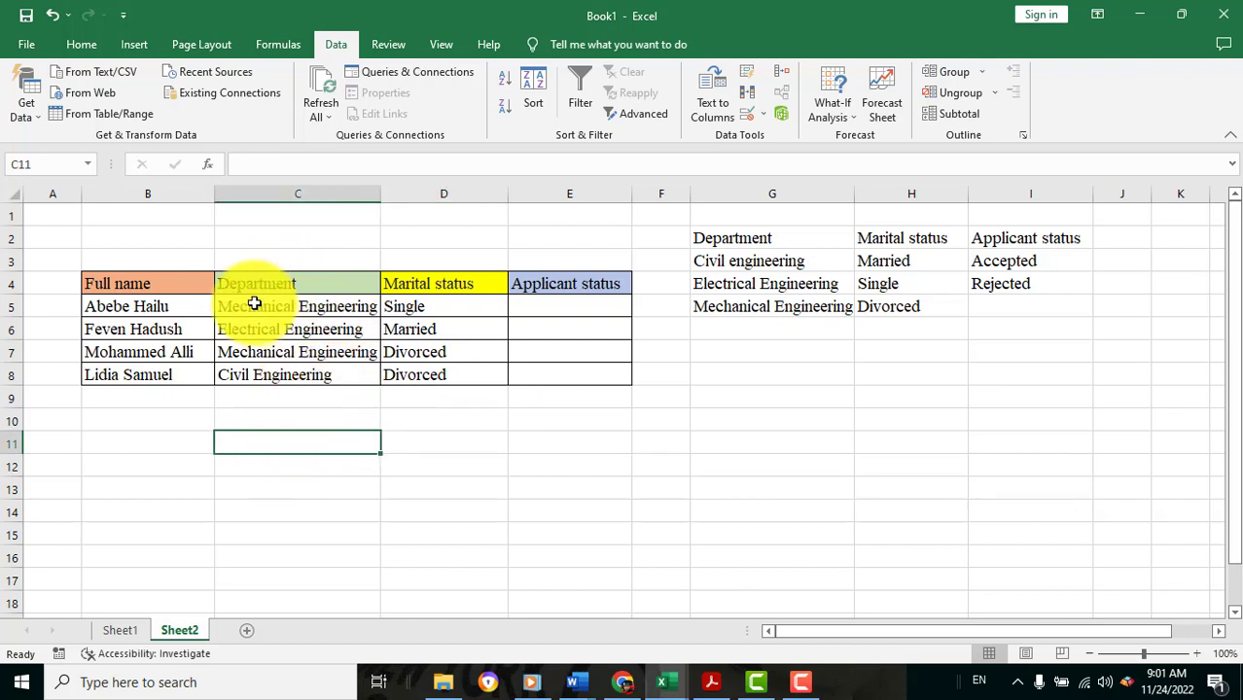
Step: Attempt validation on C5:D8 and dismiss the mixed-validation warning
drag(254, 305, 472, 368)
click(751, 117)
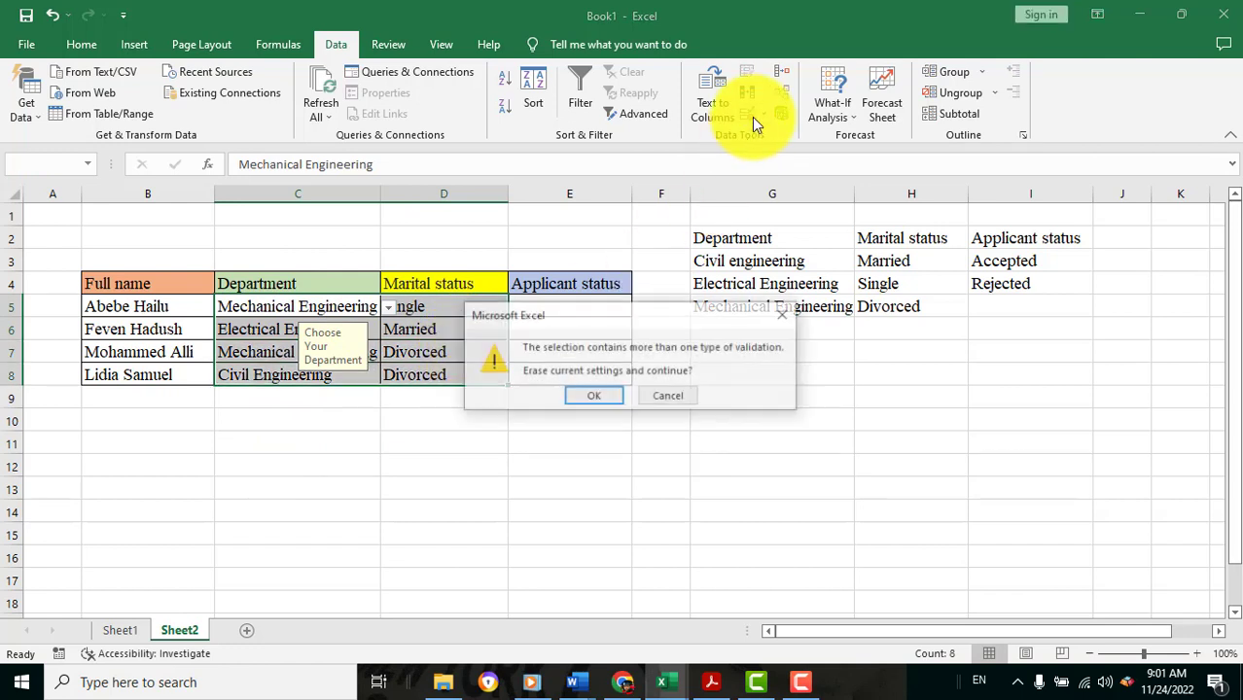
click(781, 314)
click(411, 392)
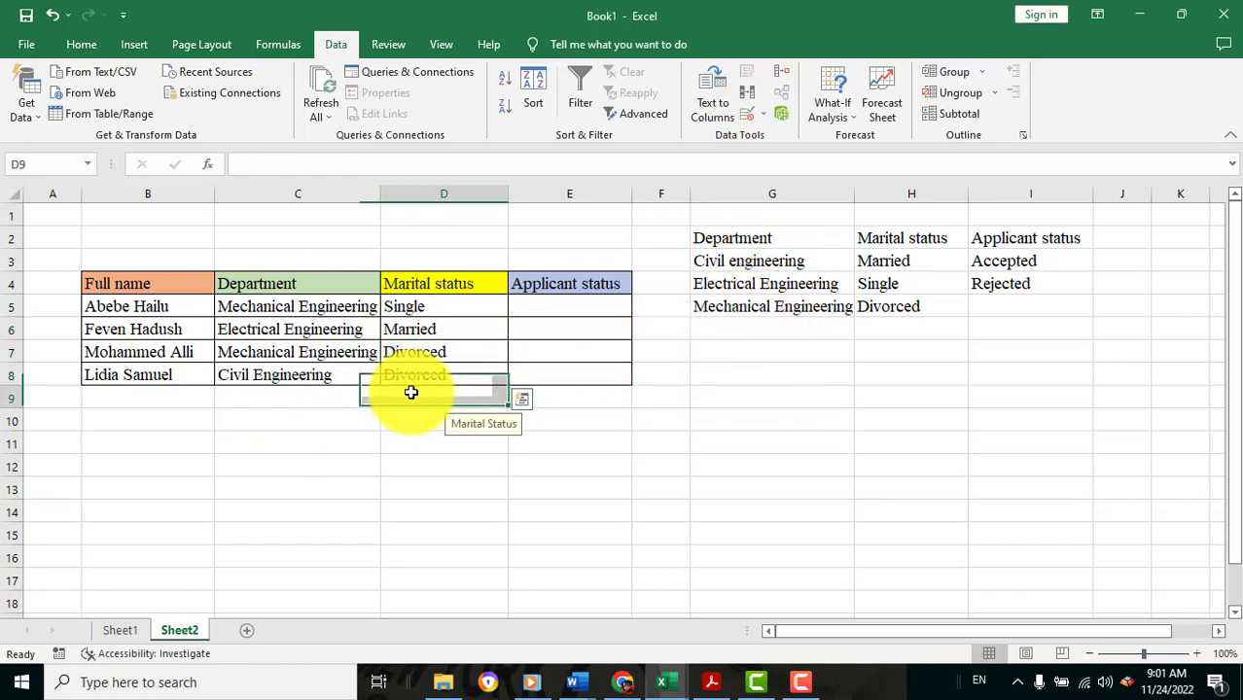
Step: Change C5:C8 validation to Any value and confirm
drag(291, 311, 320, 377)
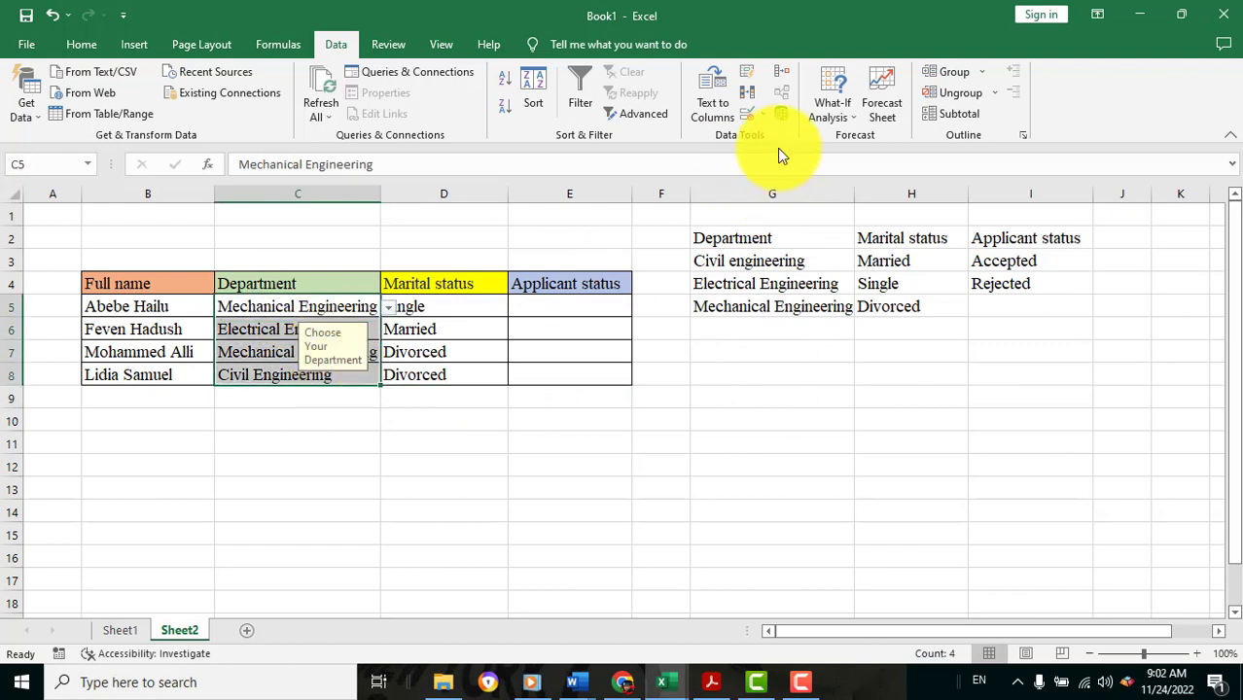
click(750, 119)
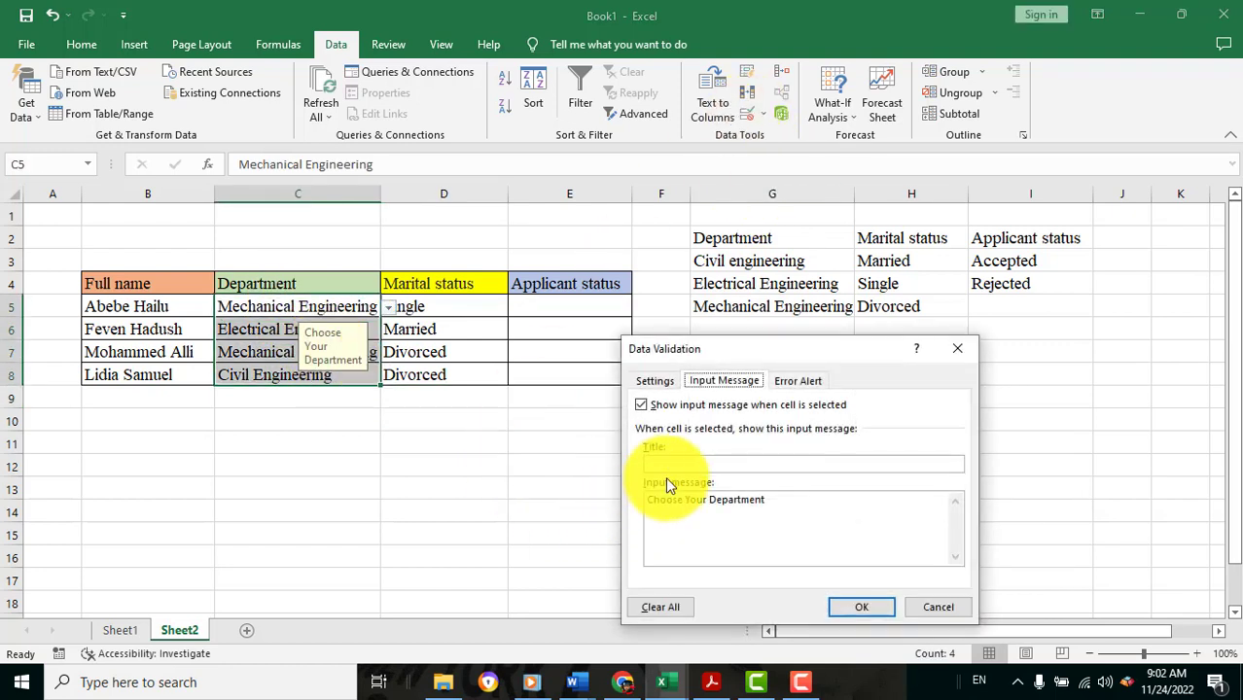
click(657, 383)
click(694, 441)
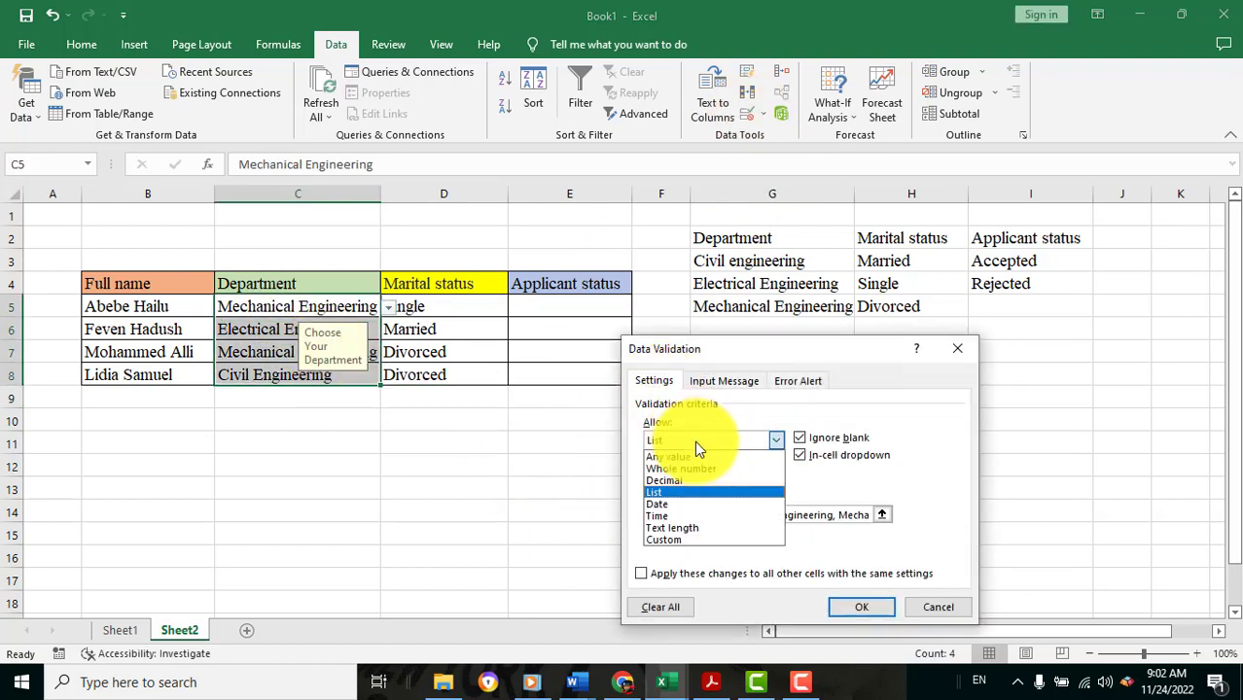
click(687, 457)
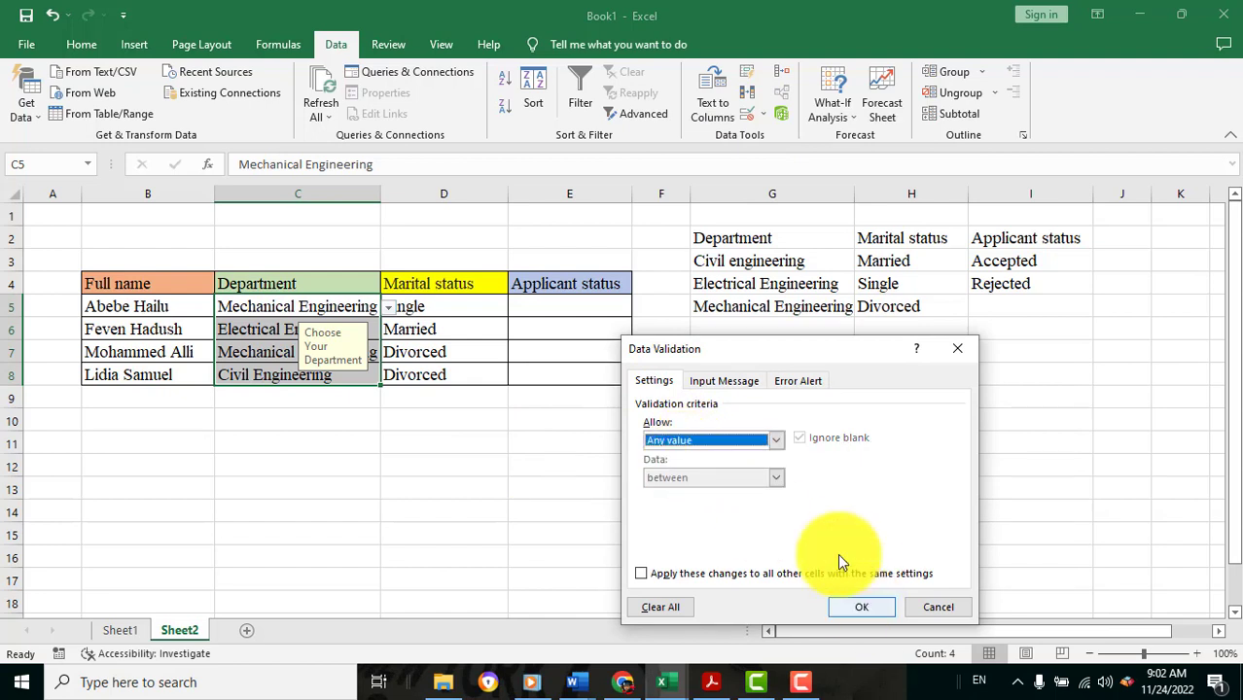
click(692, 380)
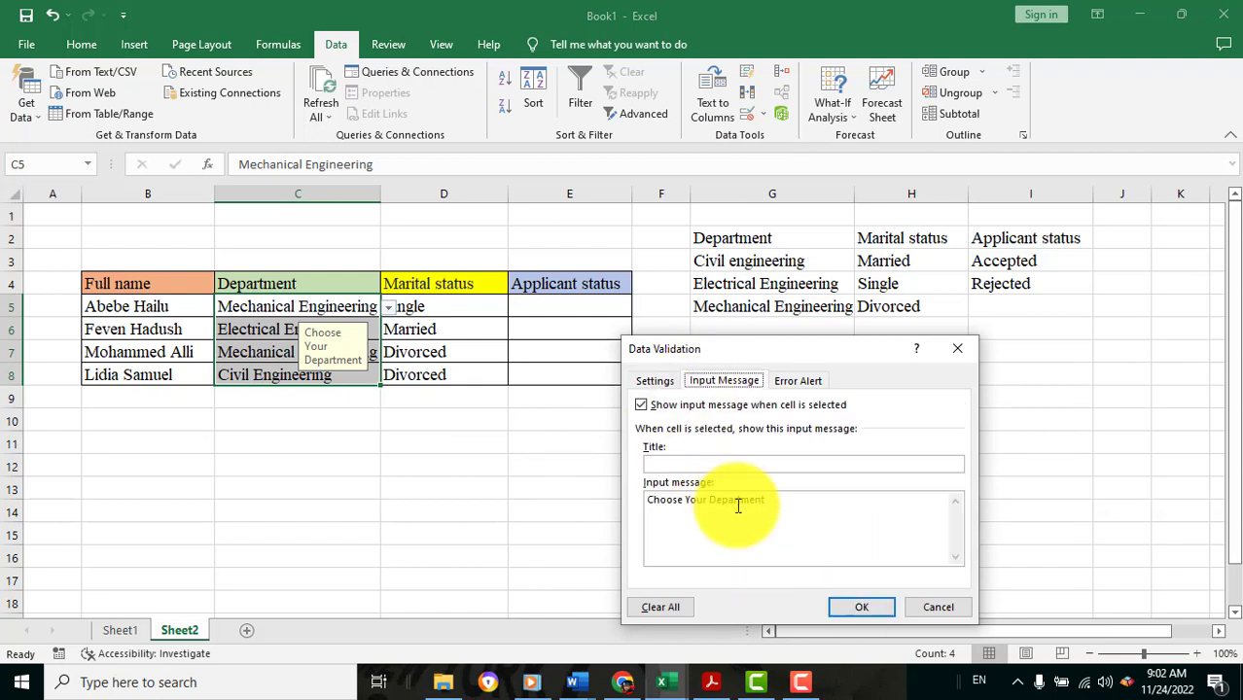
click(660, 382)
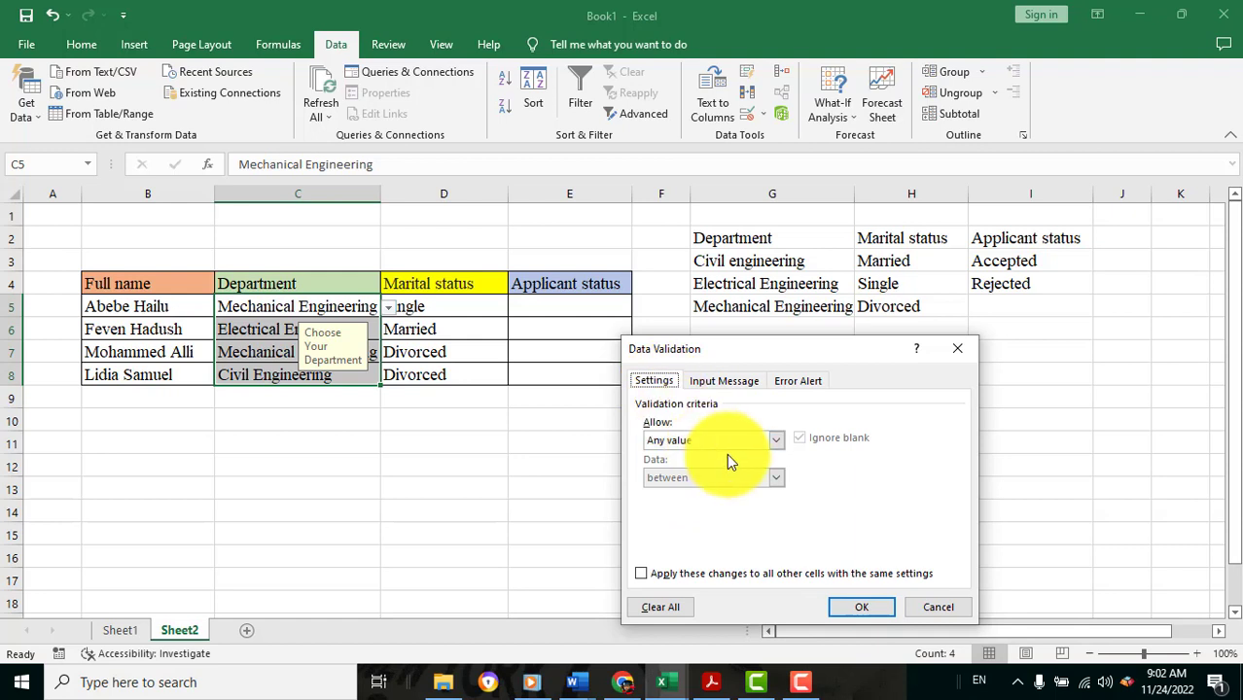
click(850, 607)
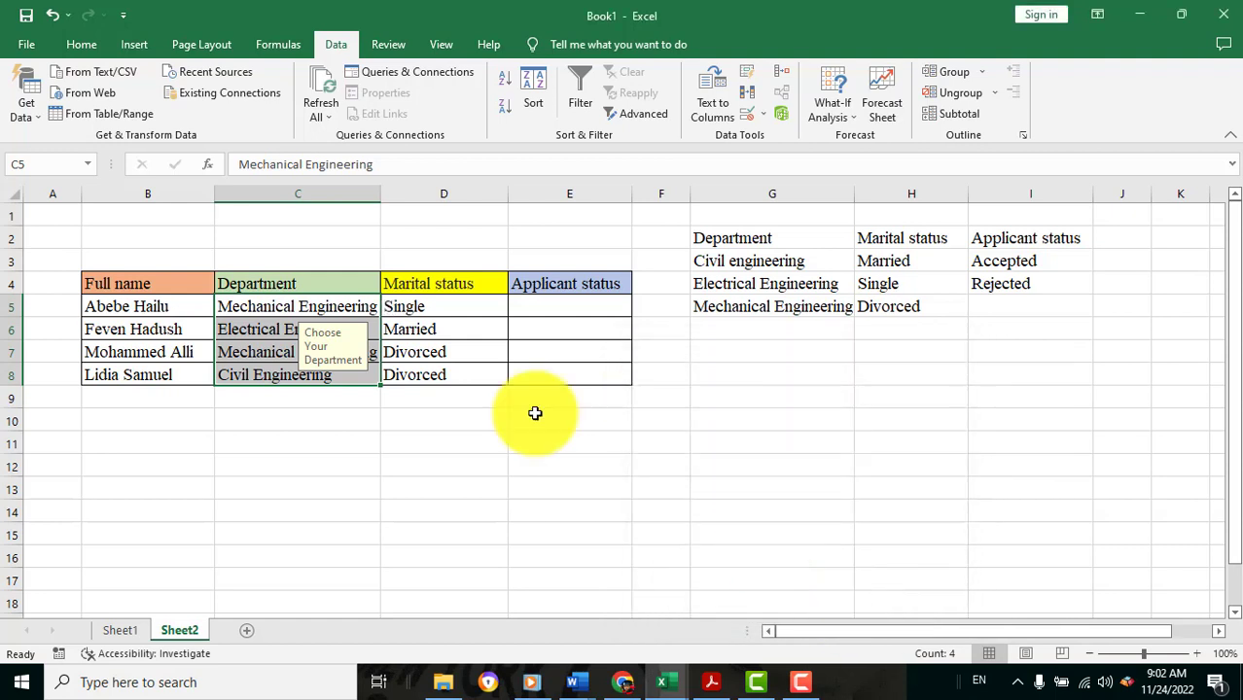
Step: Change the Data Validation on Marital status cells D5:D8 from List to Any value
click(366, 309)
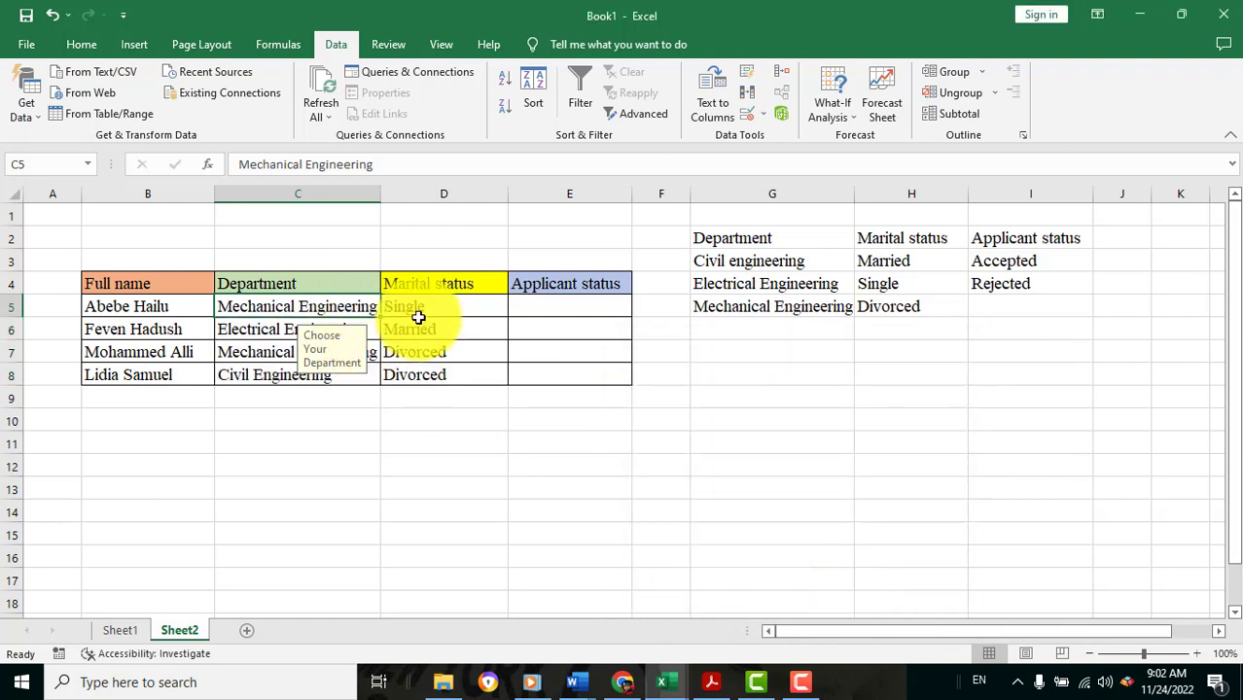
drag(417, 311, 449, 375)
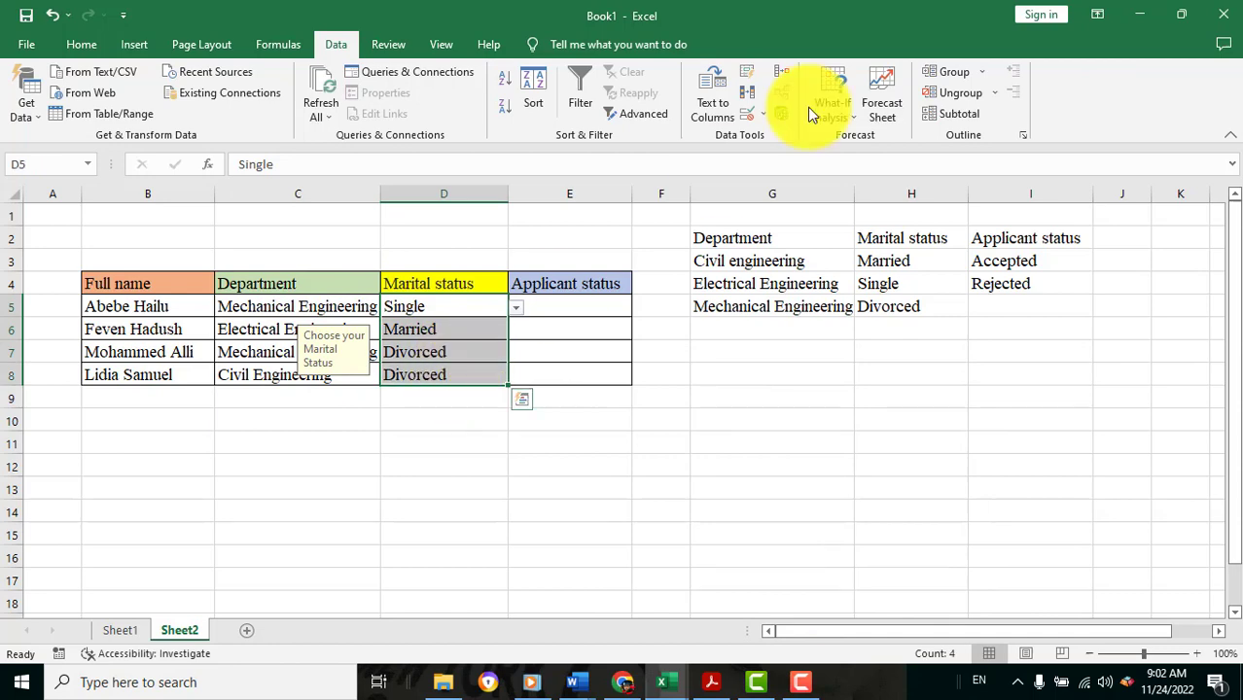
click(746, 114)
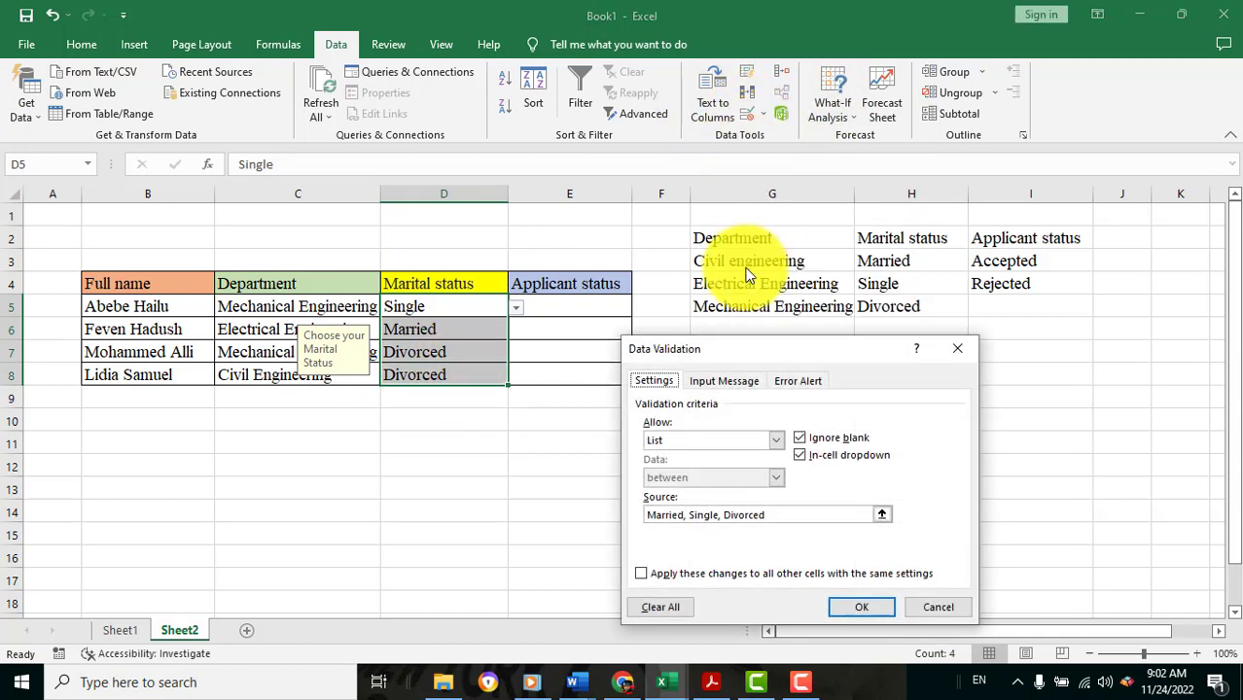
click(697, 439)
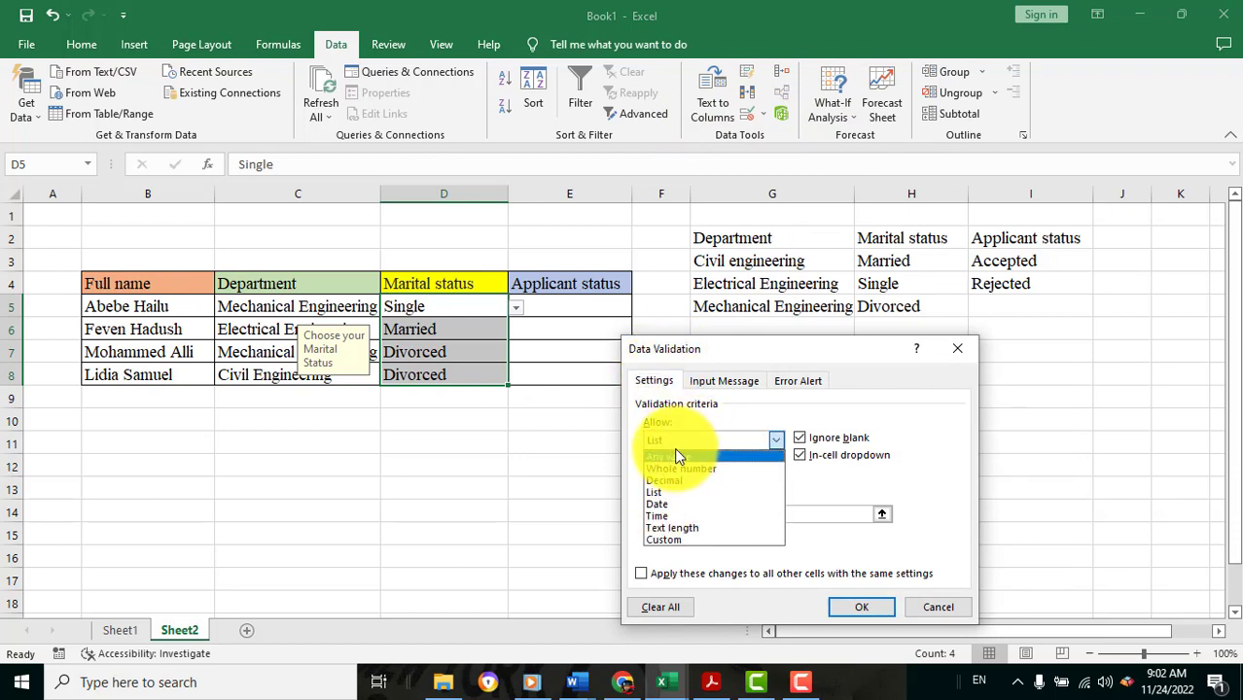
click(677, 457)
click(859, 608)
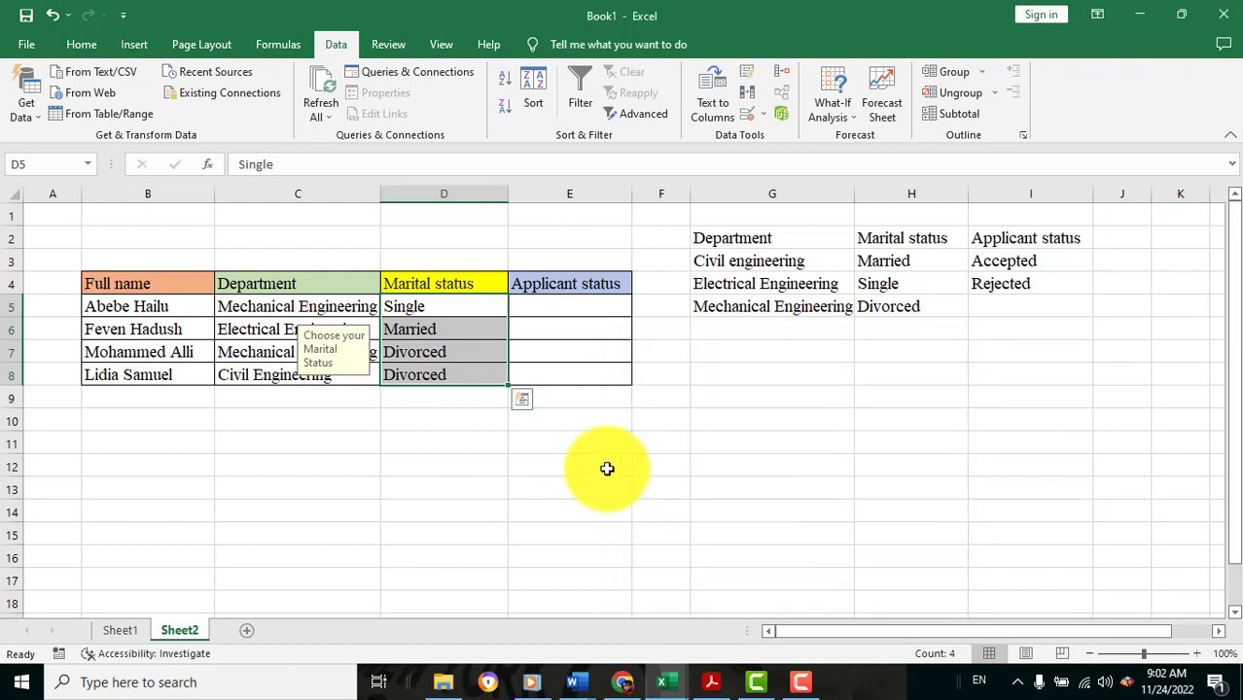
click(607, 468)
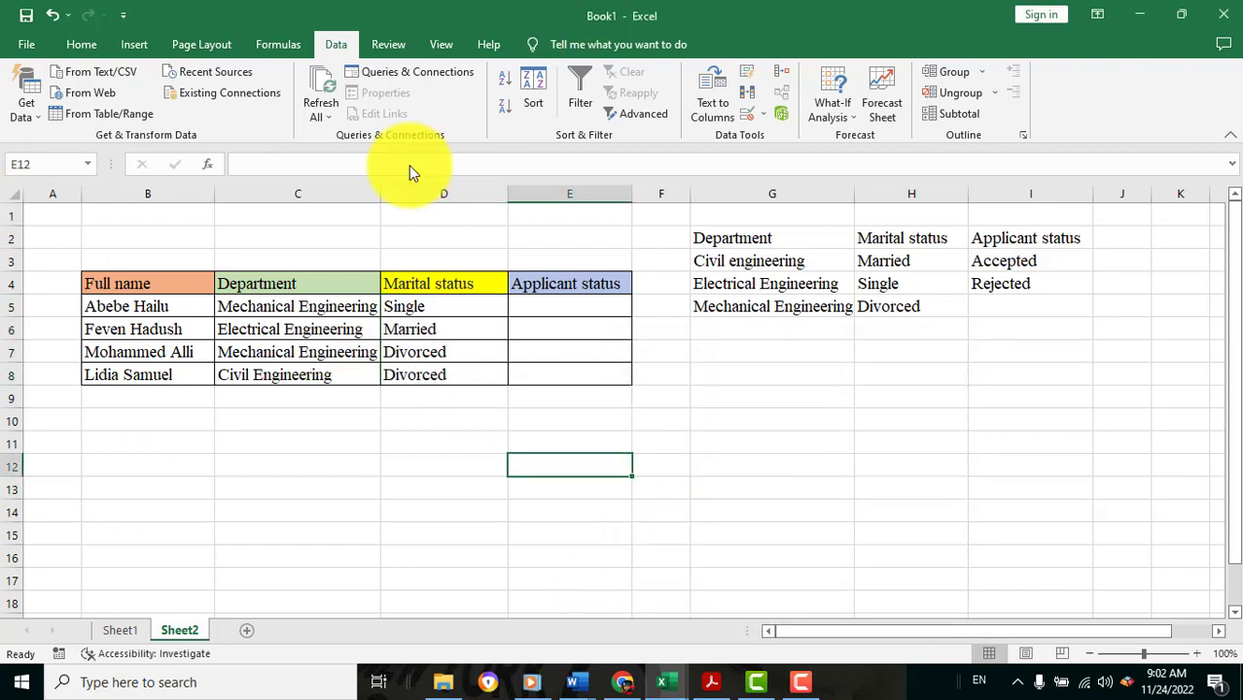
Step: Convert the department names in G3:G5 into Table6 with a Column1 header
click(733, 444)
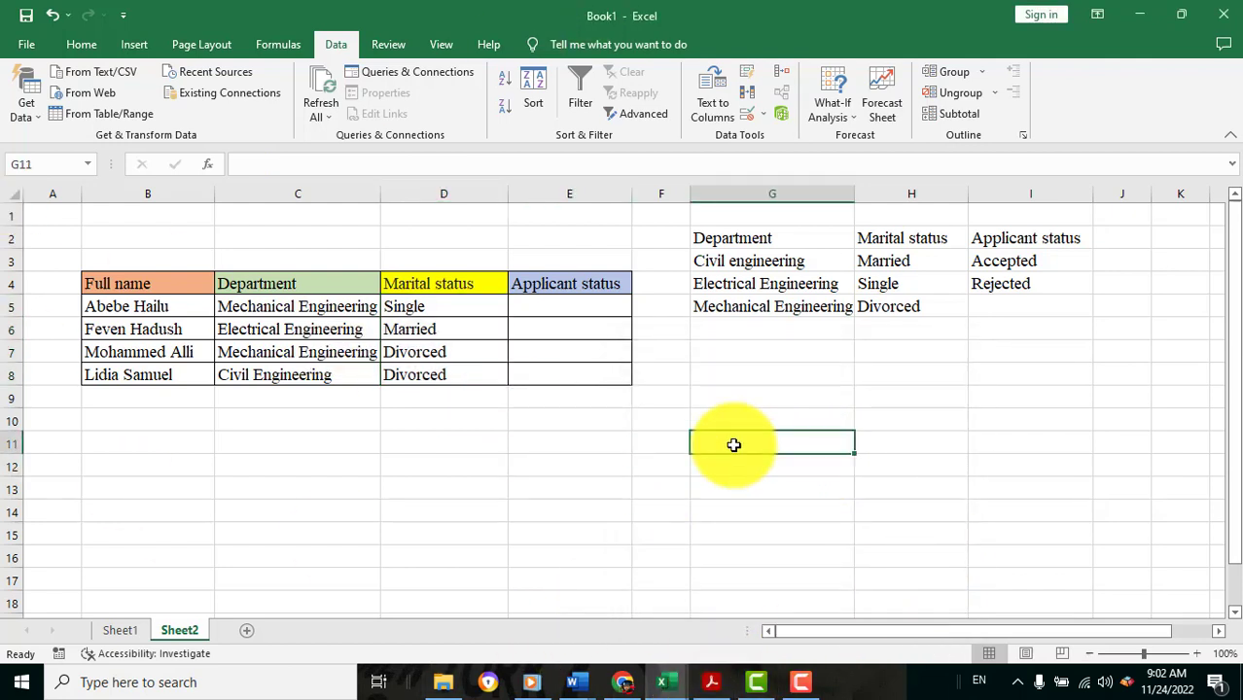
click(133, 46)
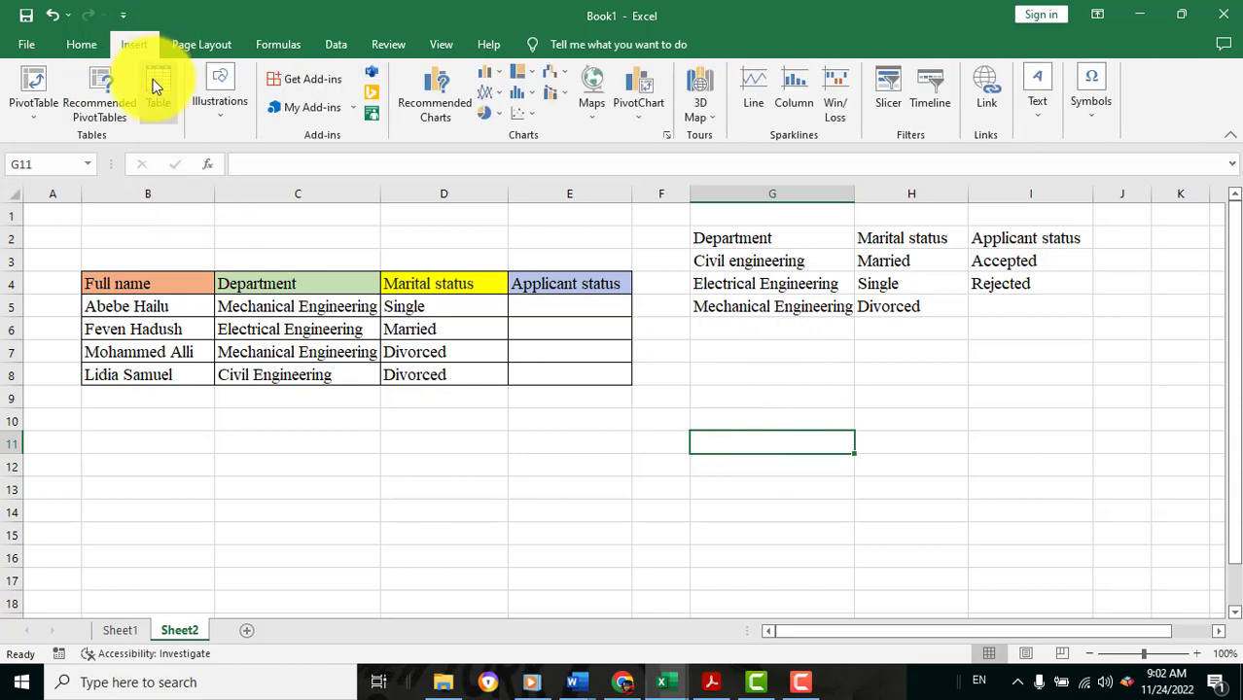
click(158, 86)
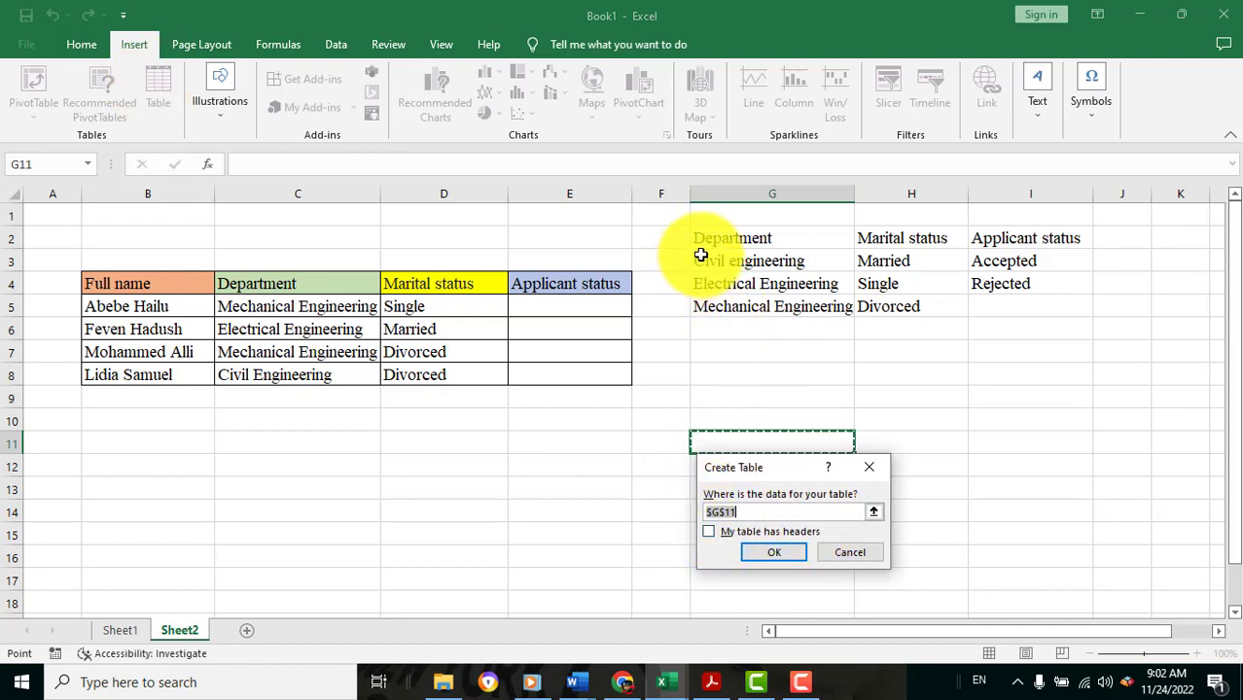
click(700, 255)
drag(700, 256, 736, 294)
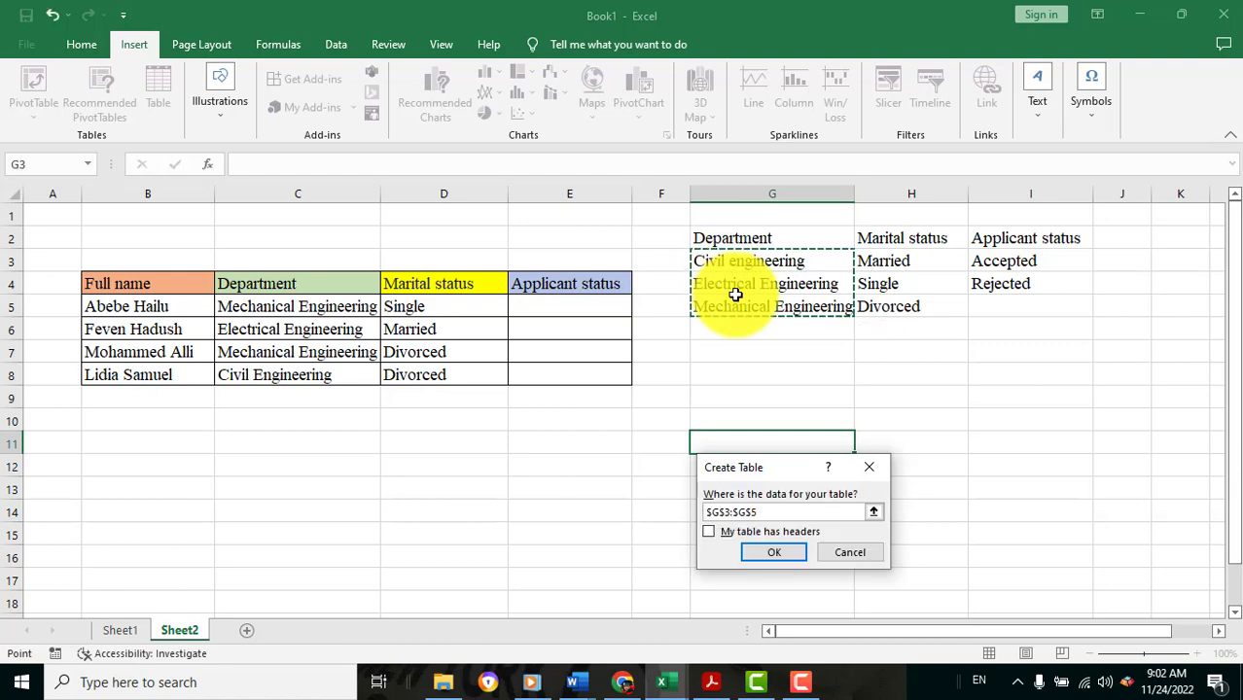
click(783, 554)
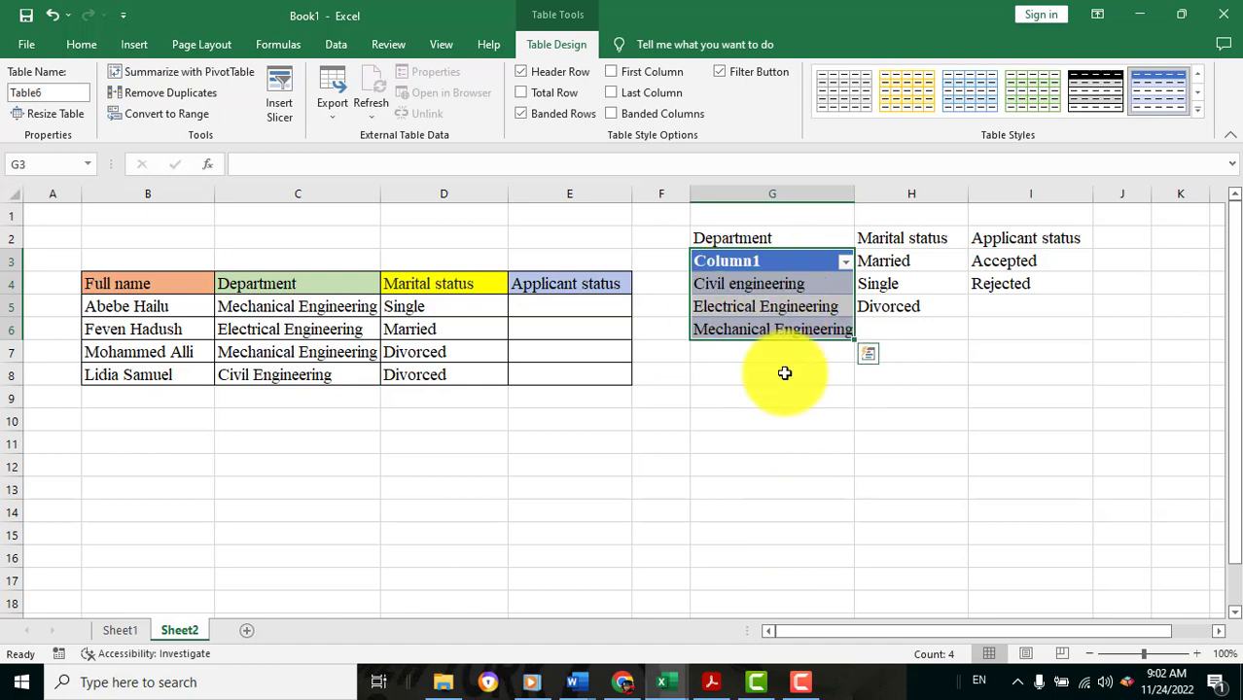
click(739, 351)
Step: Give the Department cells C5:C8 List validation with source =$G$4:$G$6
click(411, 512)
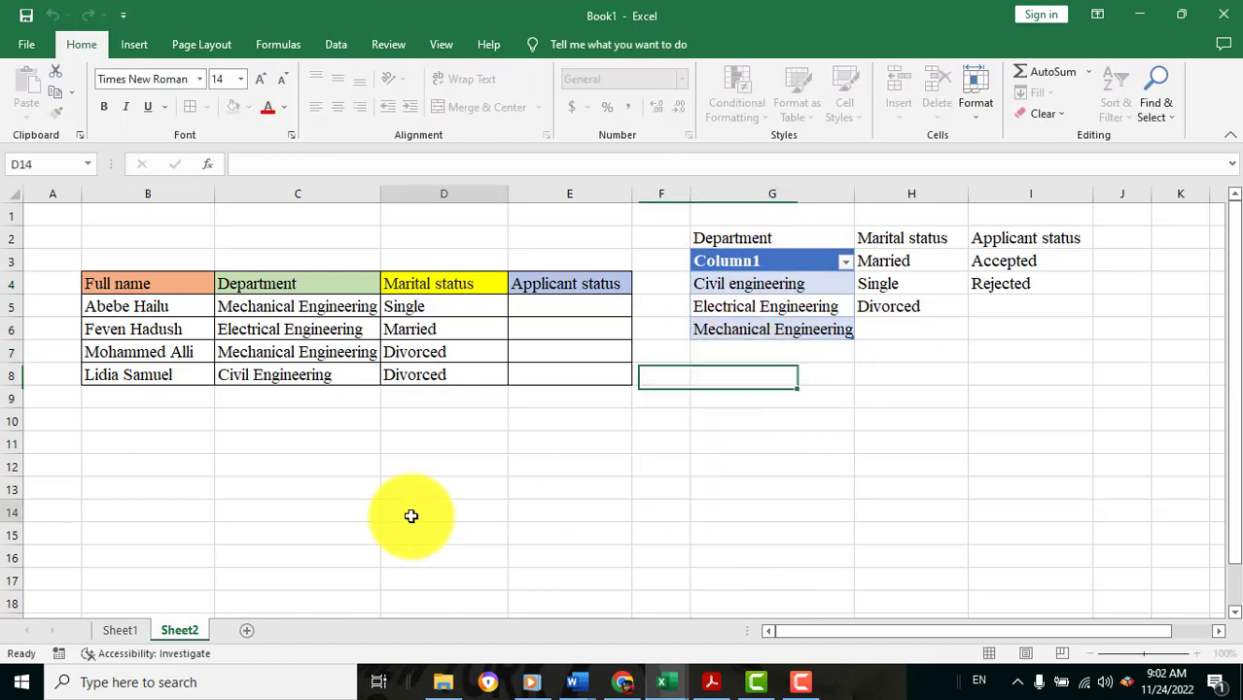
drag(243, 307, 269, 386)
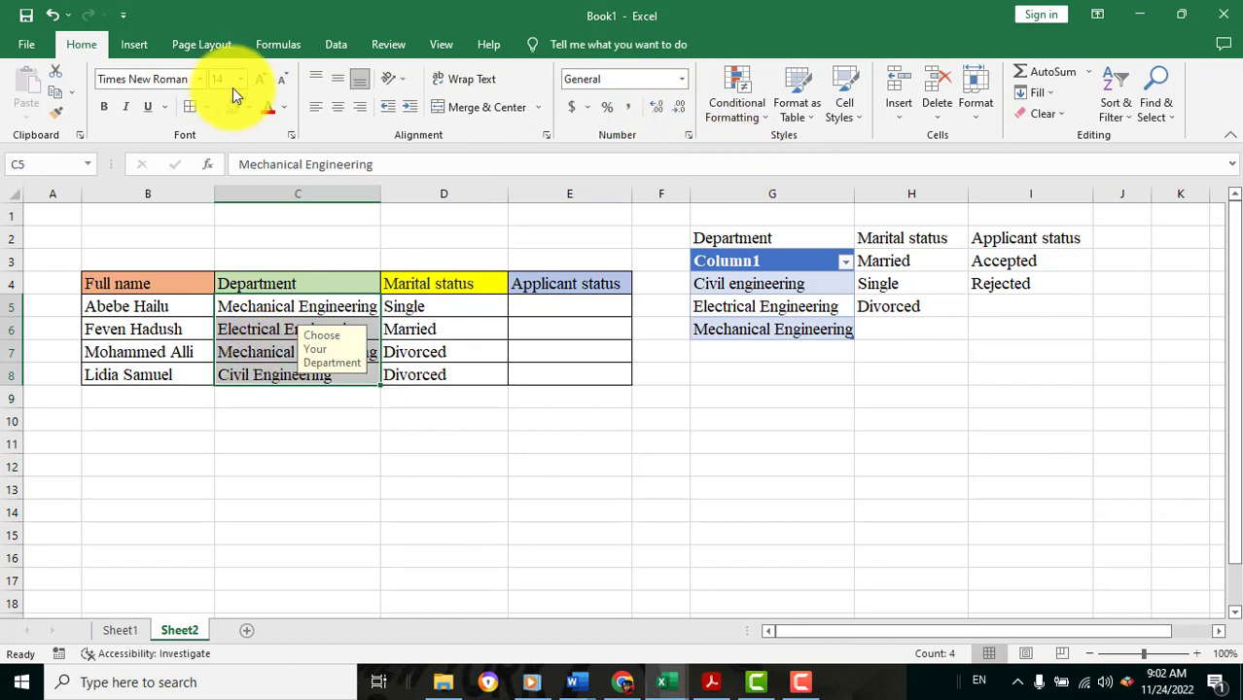
click(336, 44)
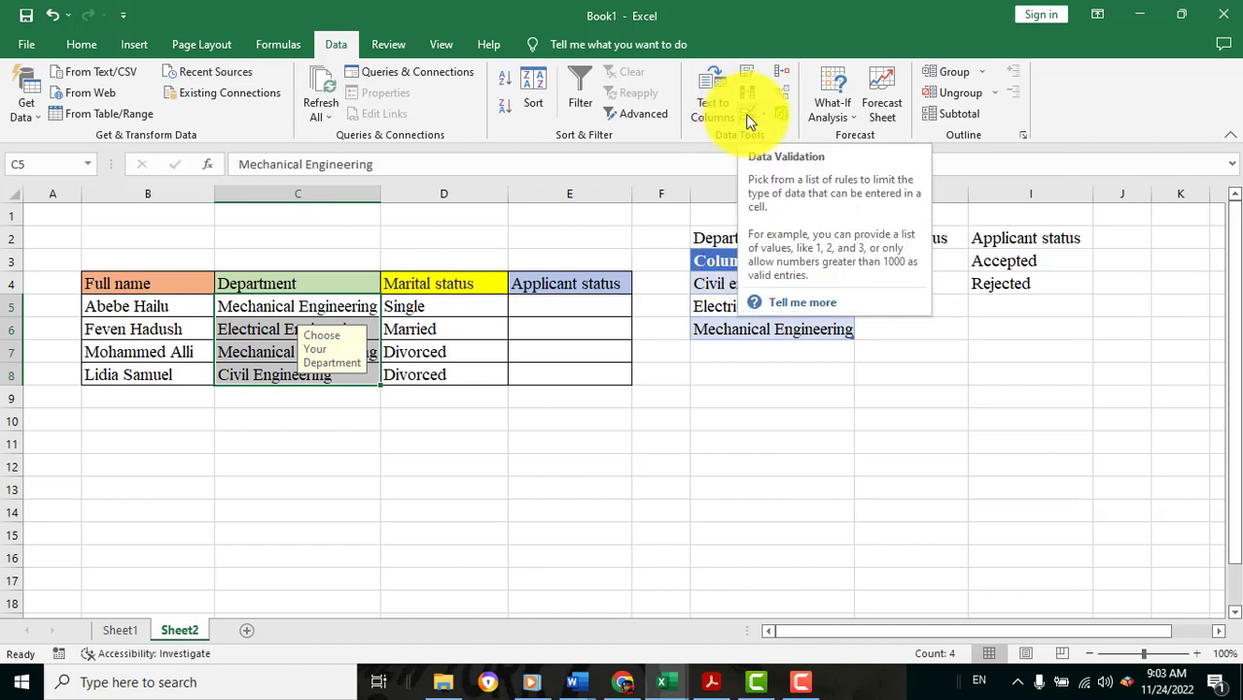
click(749, 121)
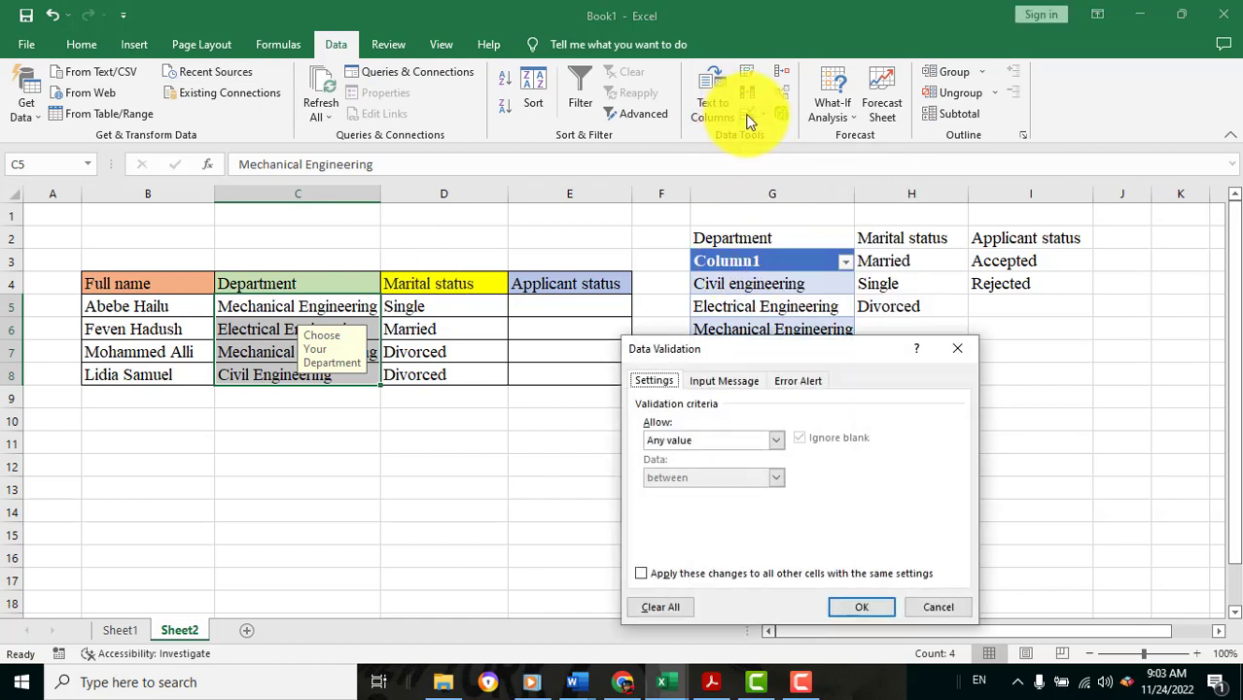
drag(778, 345, 430, 363)
click(429, 450)
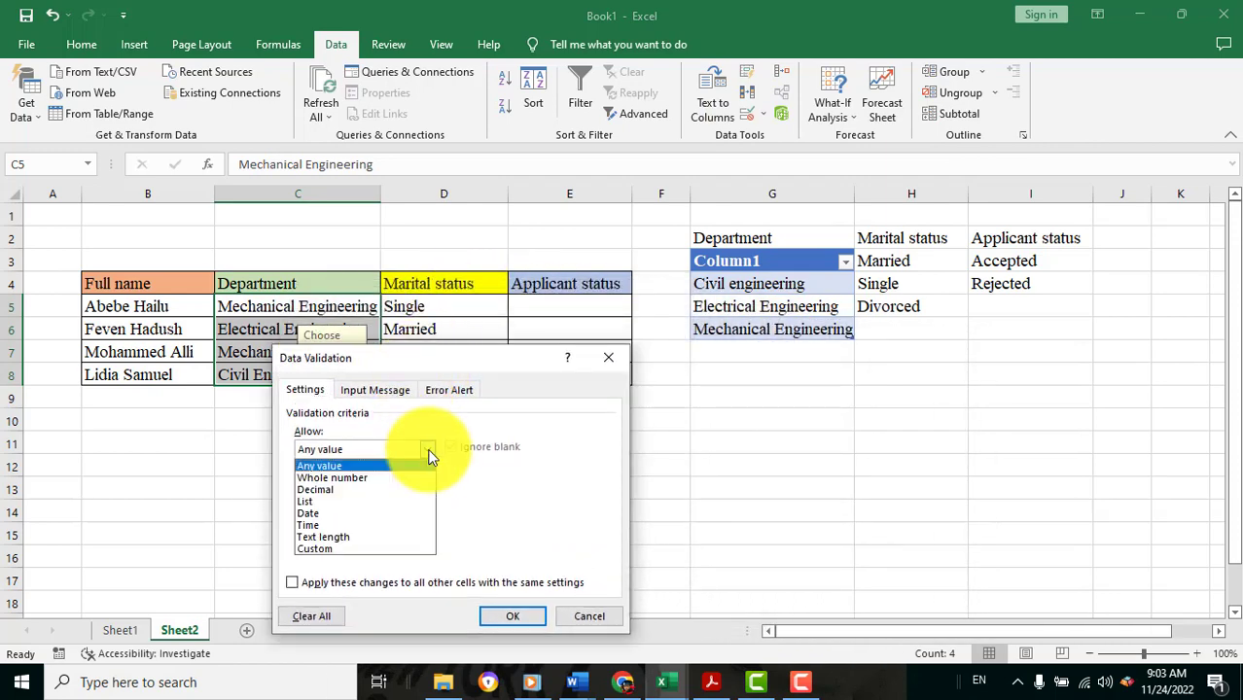
click(317, 500)
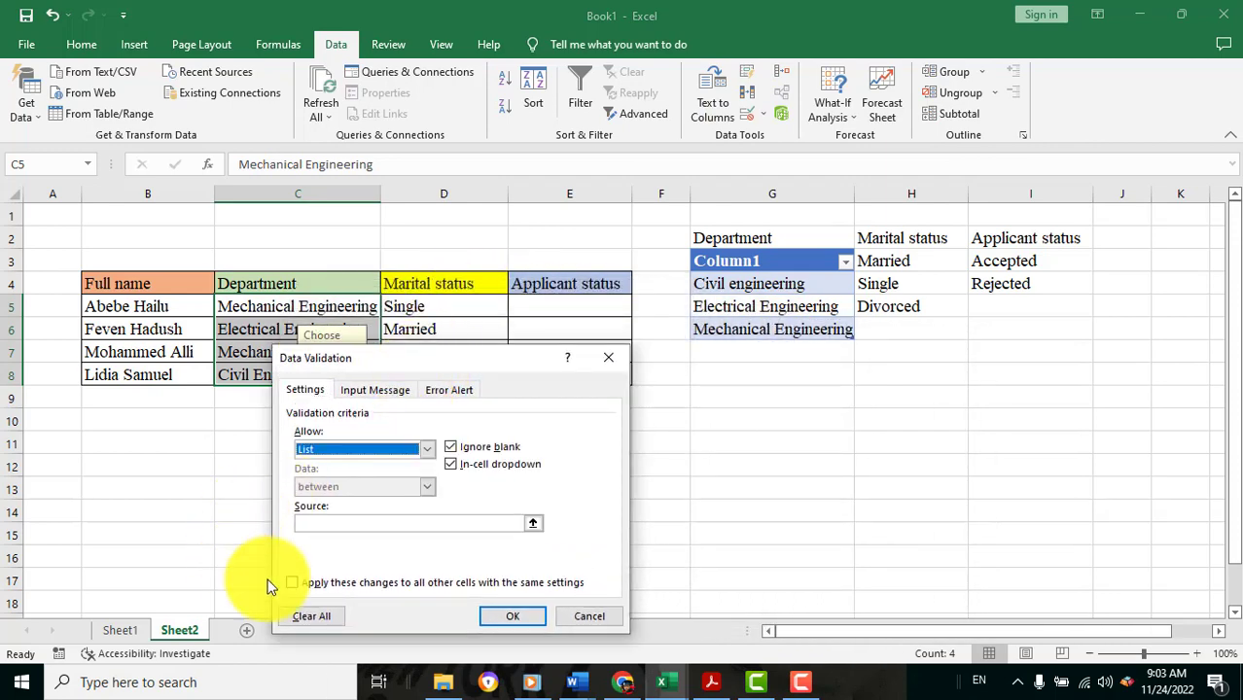
click(533, 525)
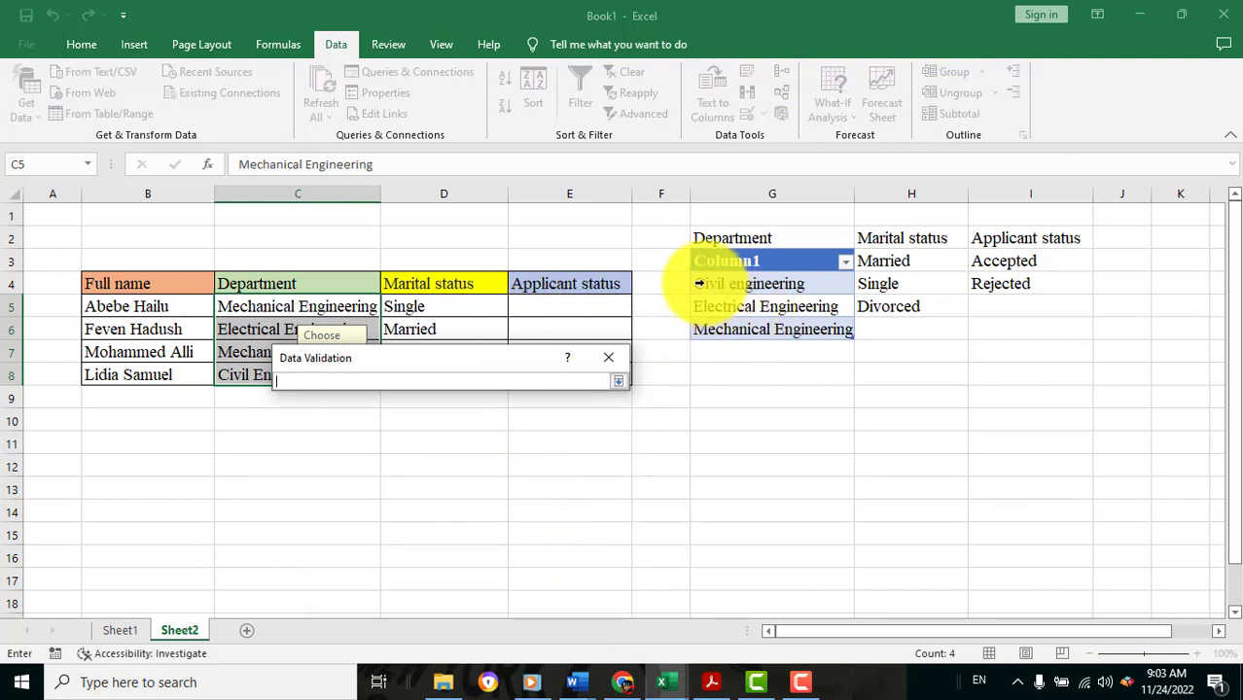
drag(697, 281, 727, 338)
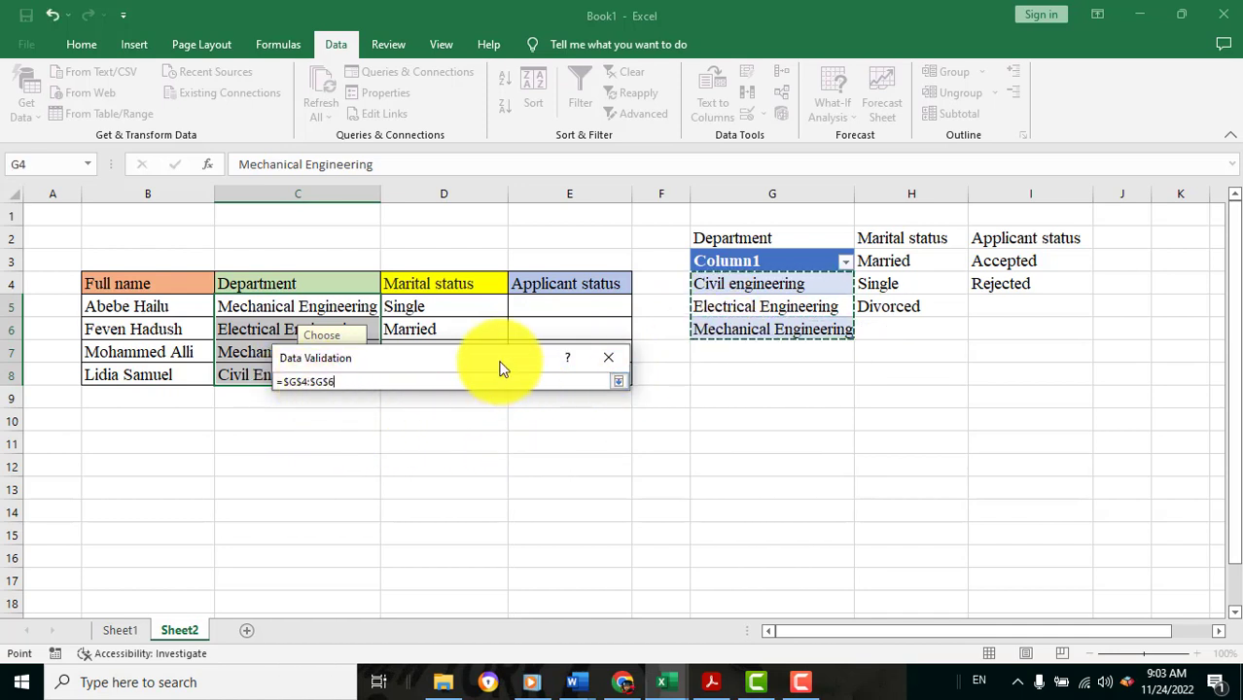
click(619, 382)
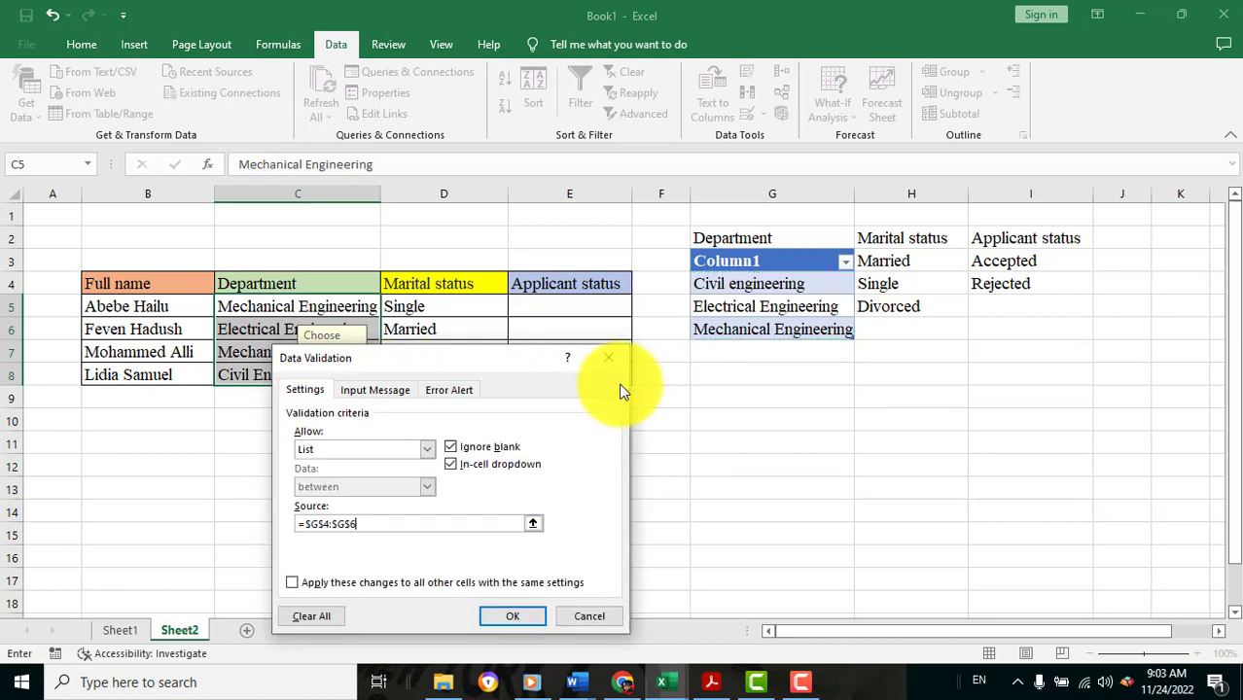
click(518, 617)
click(463, 508)
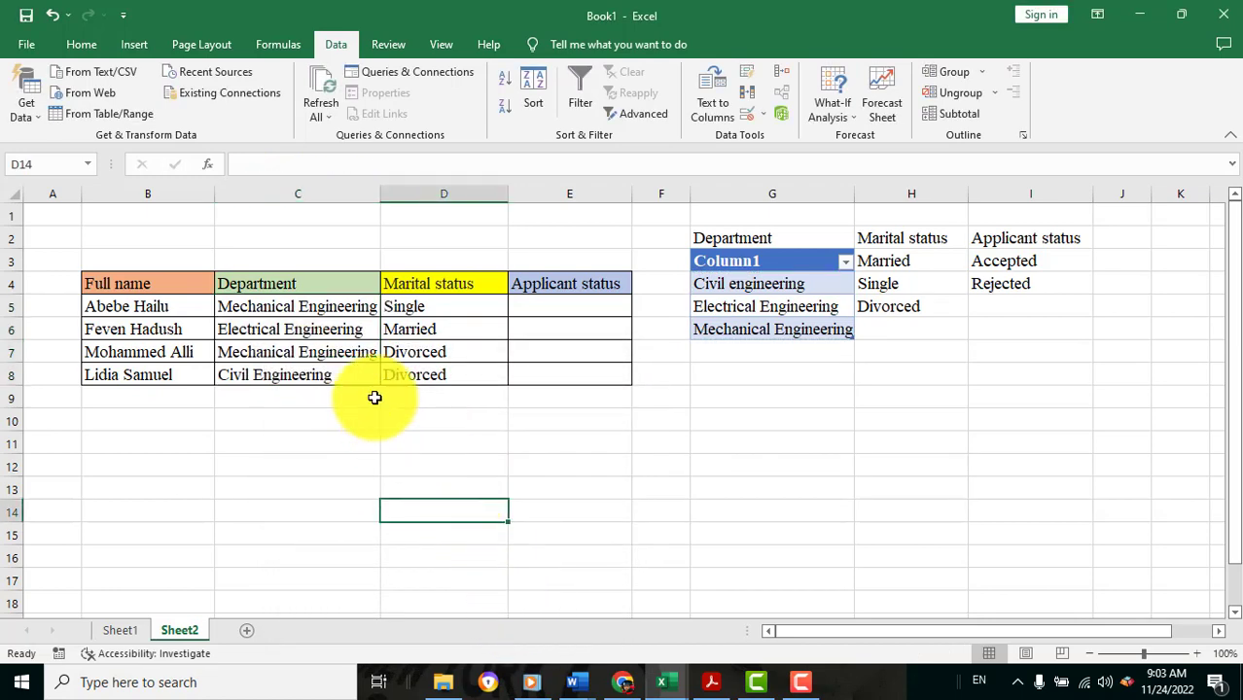
Step: Choose Civil engineering in C5 and Mechanical Engineering in C6 from the department lists
click(301, 310)
click(387, 307)
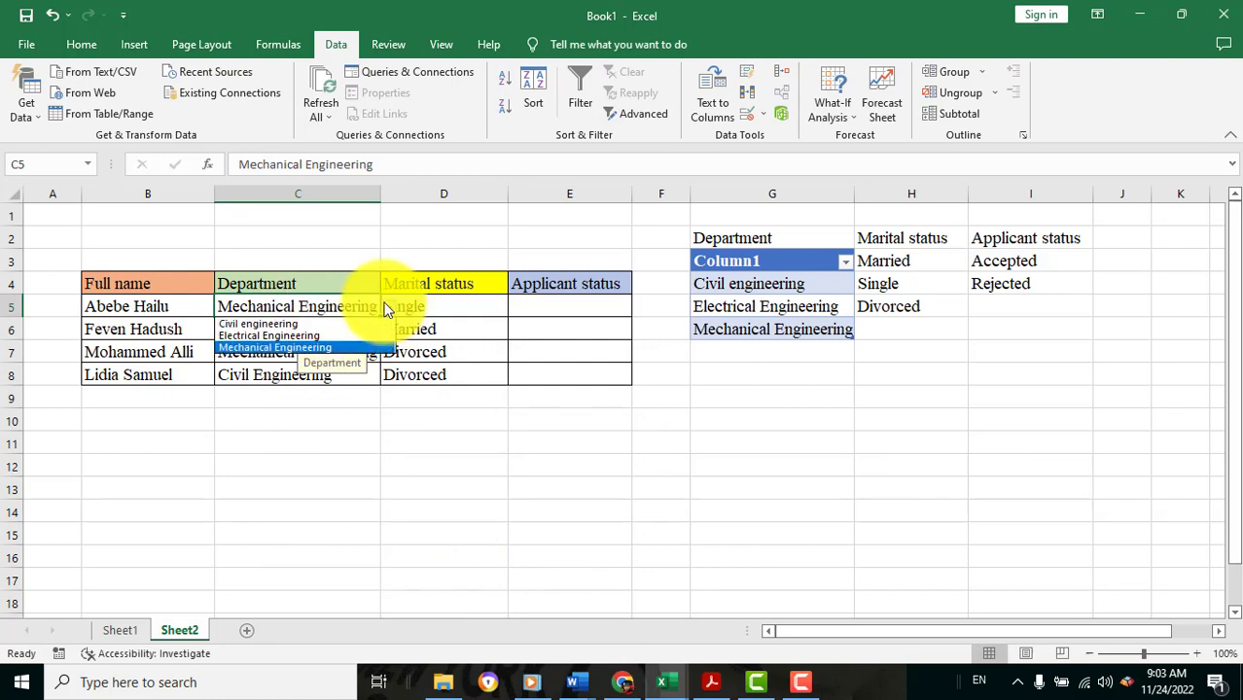
click(289, 323)
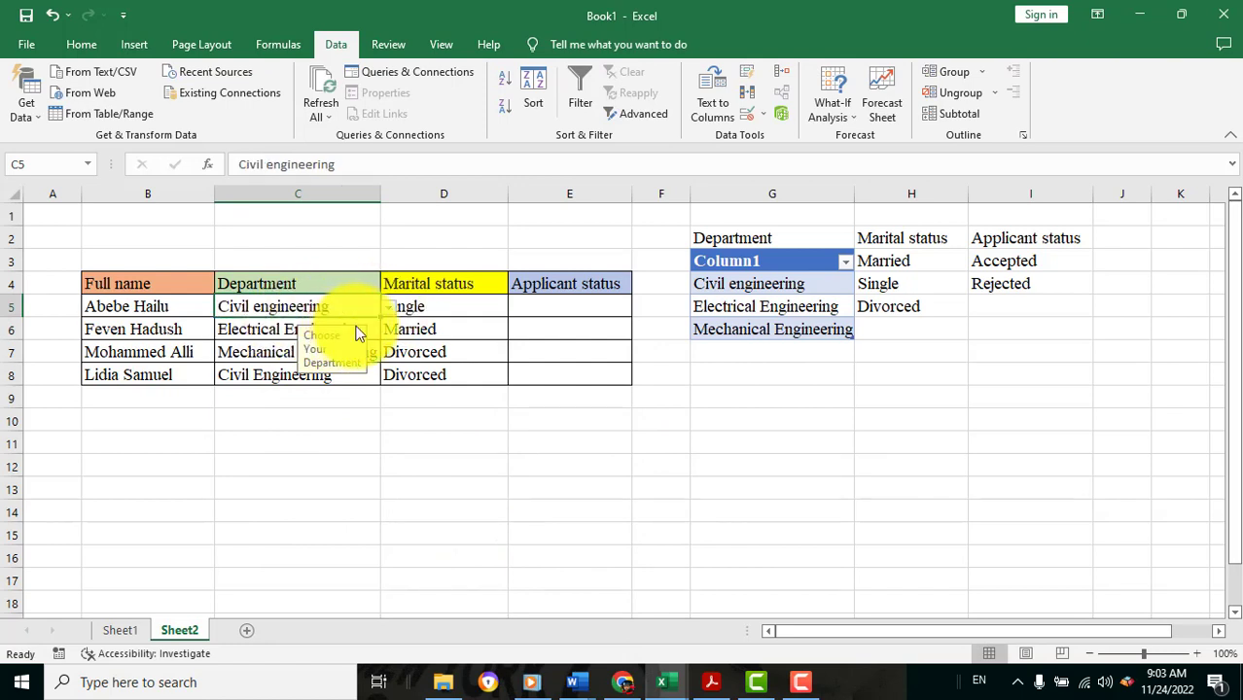
click(292, 329)
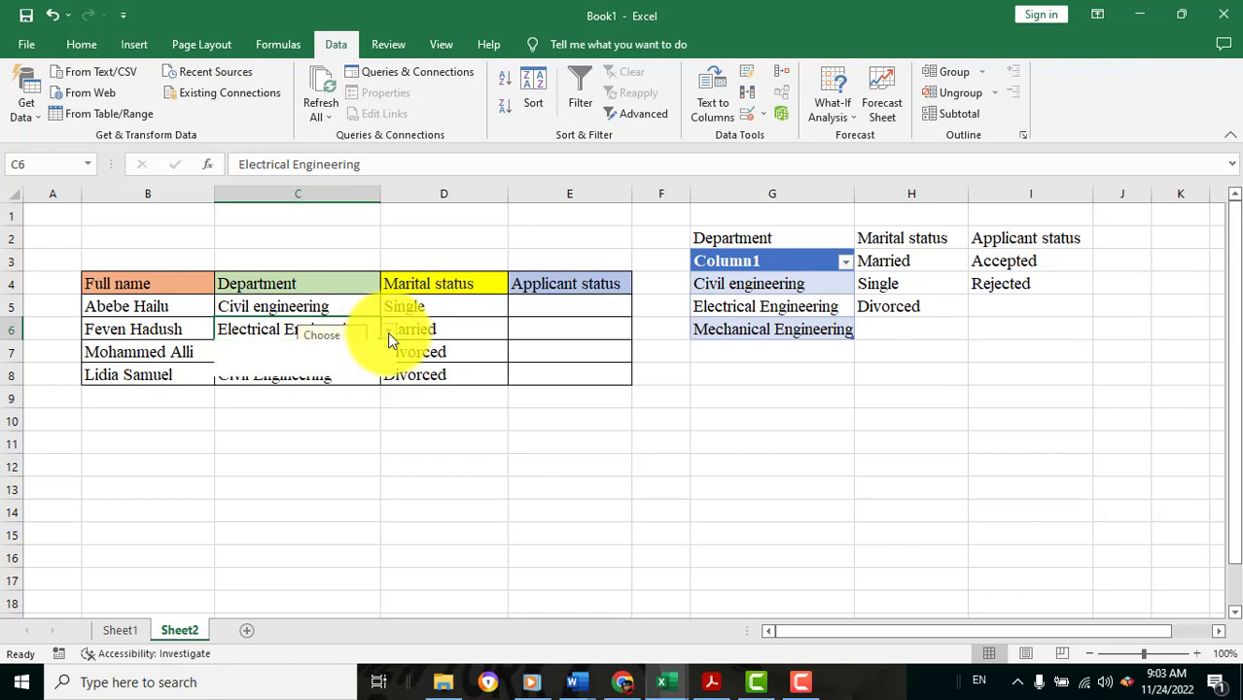
click(387, 331)
click(287, 370)
click(276, 356)
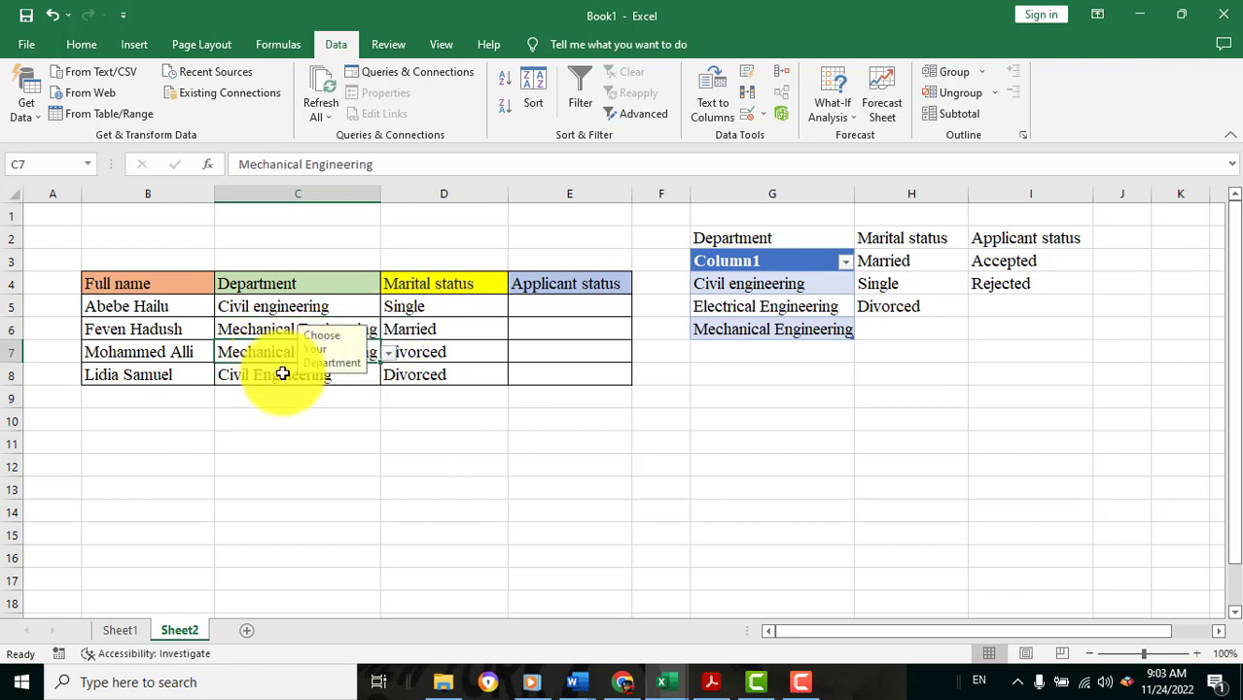
click(282, 376)
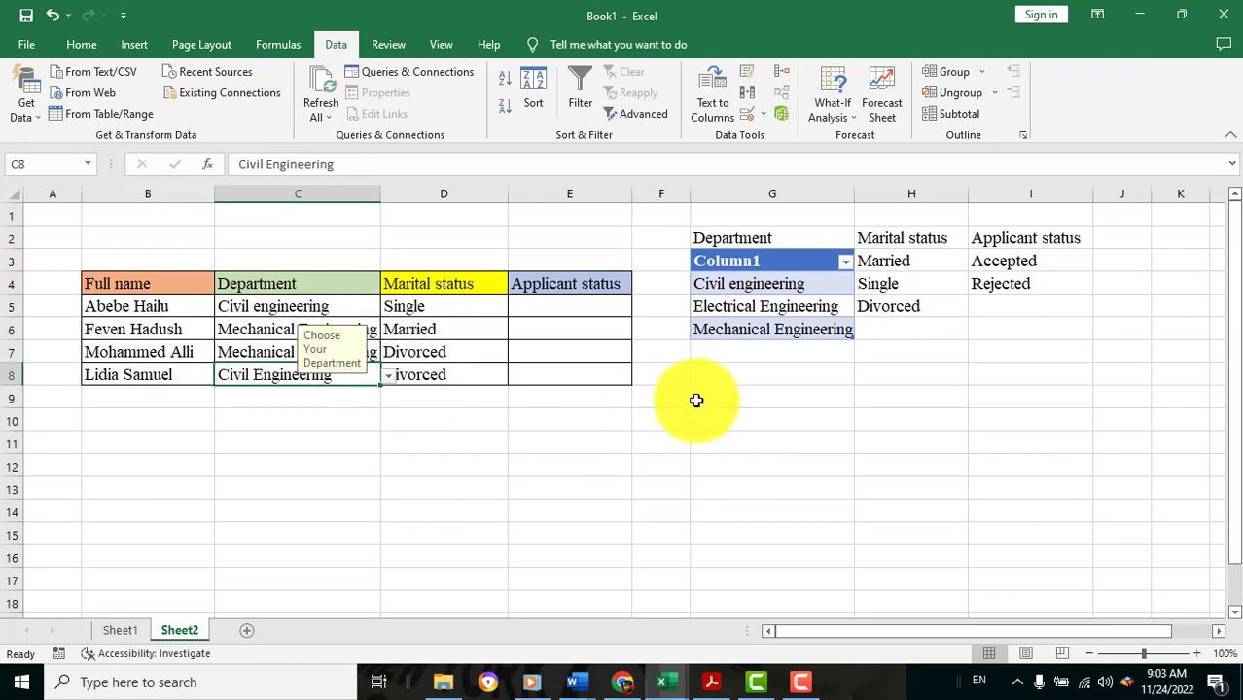
click(734, 280)
click(725, 355)
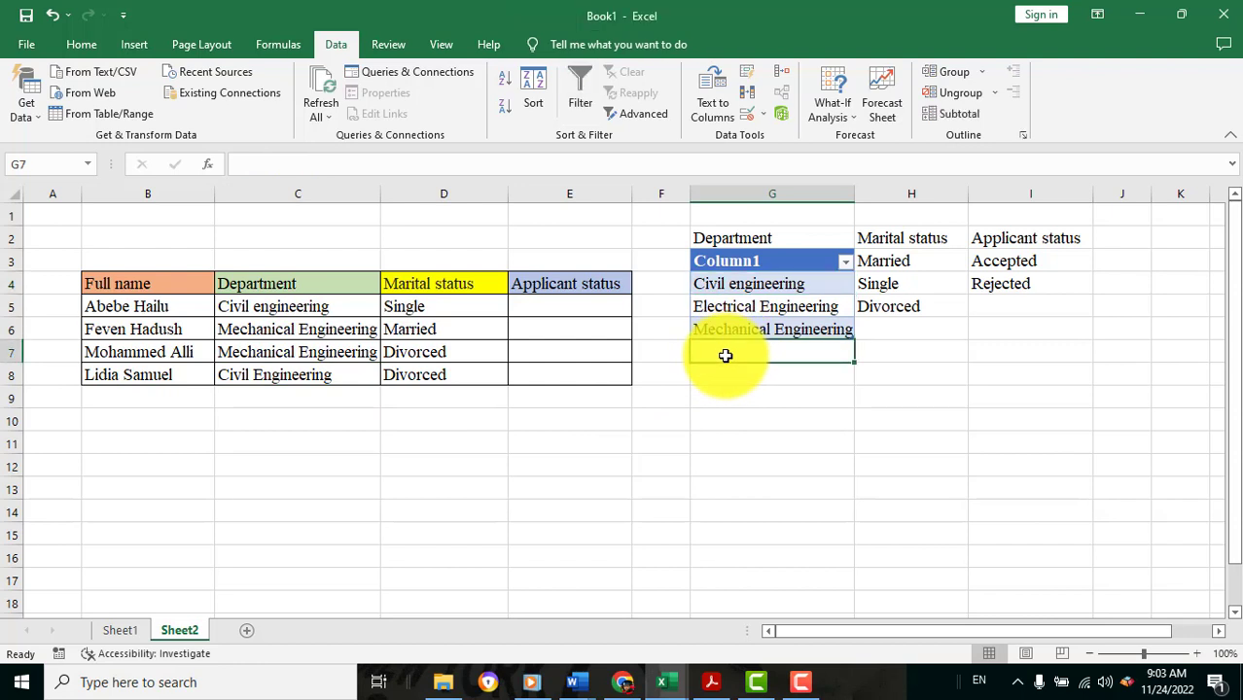
Step: Enter Chemical Engineering in G7 as a new department table row
text(C)
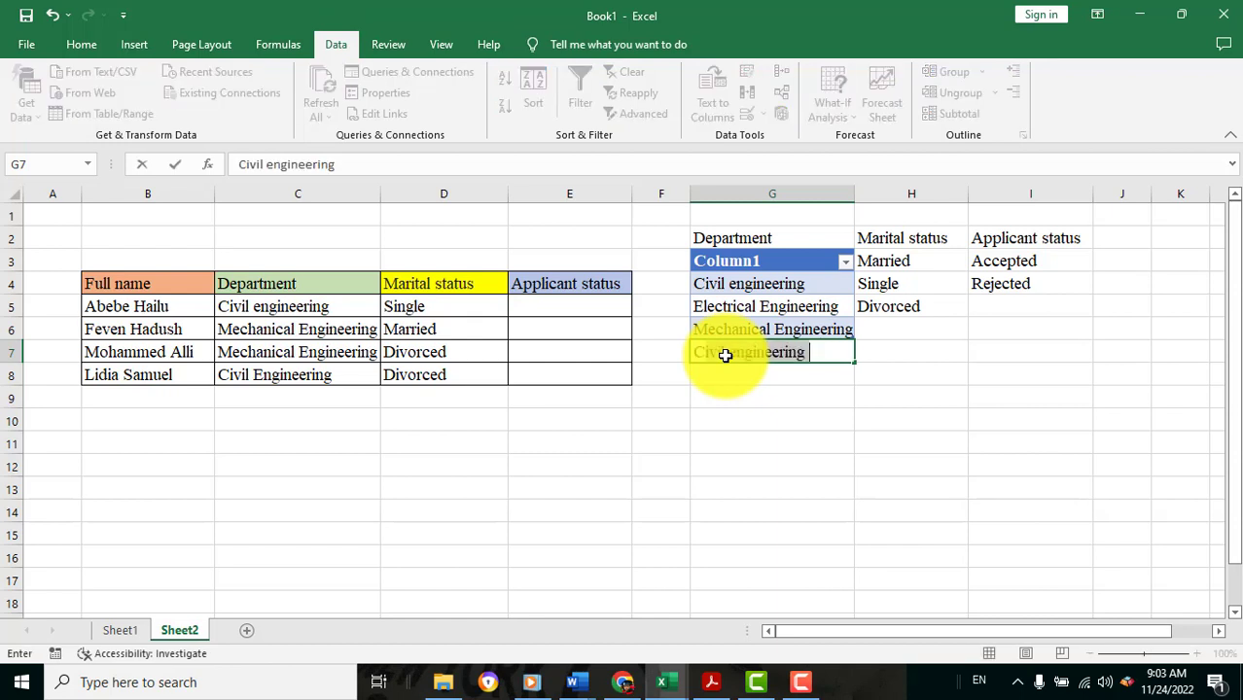
text(hemical Engineer)
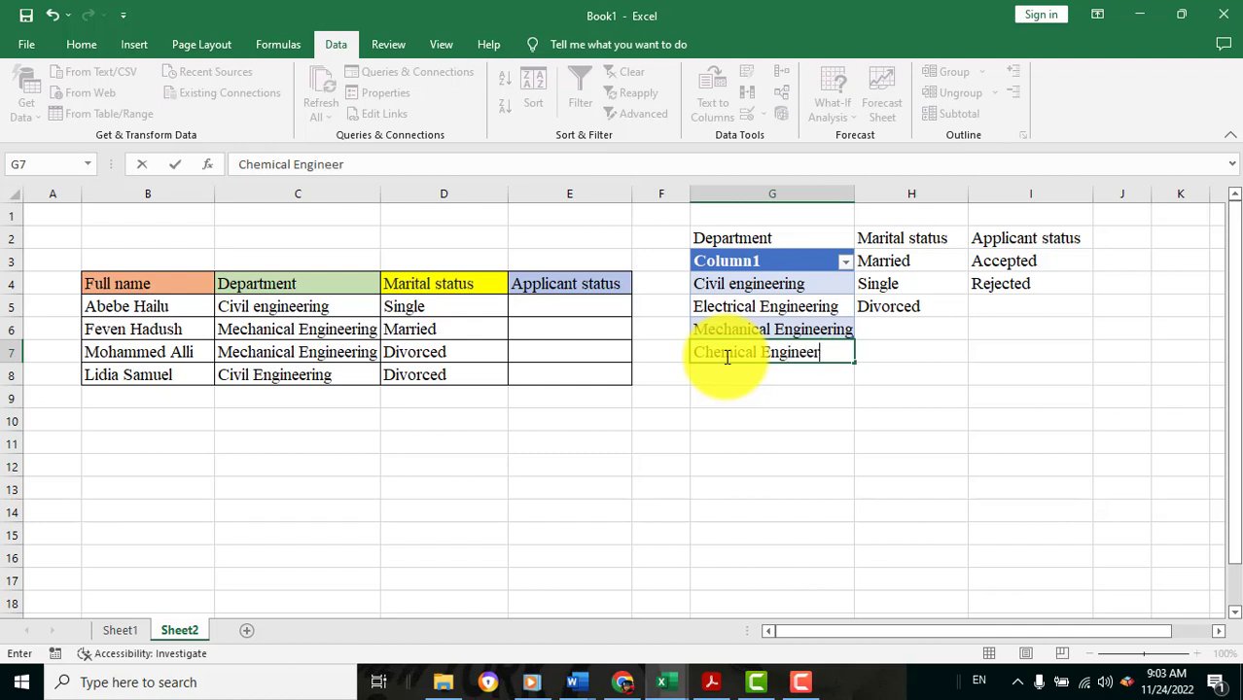
text(ing)
key(Return)
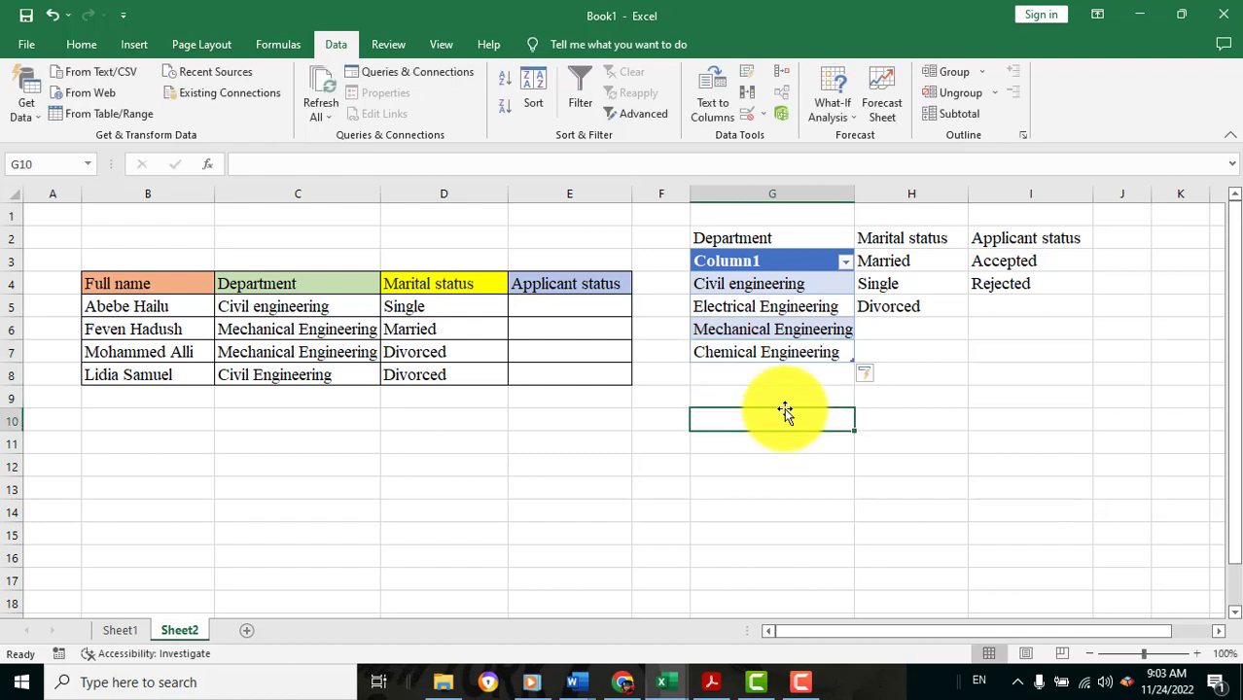
click(772, 351)
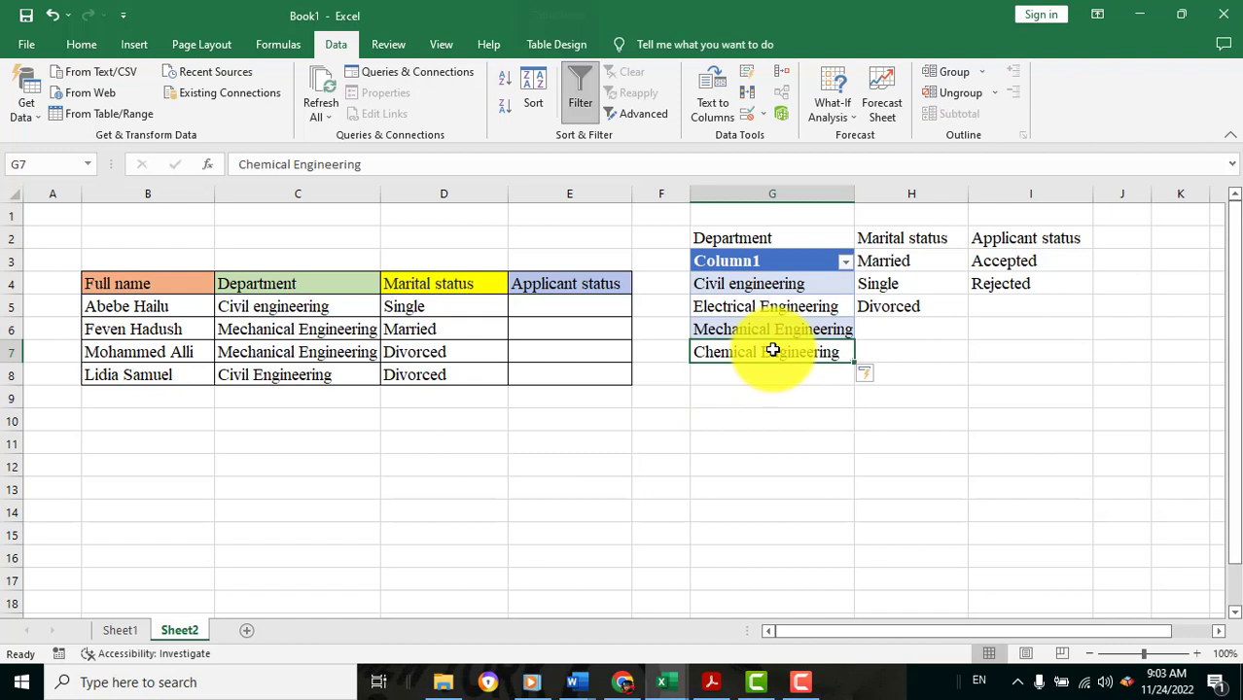
Step: Check that C5's drop-down now offers Chemical Engineering, leaving C5 unchanged
click(283, 306)
click(388, 311)
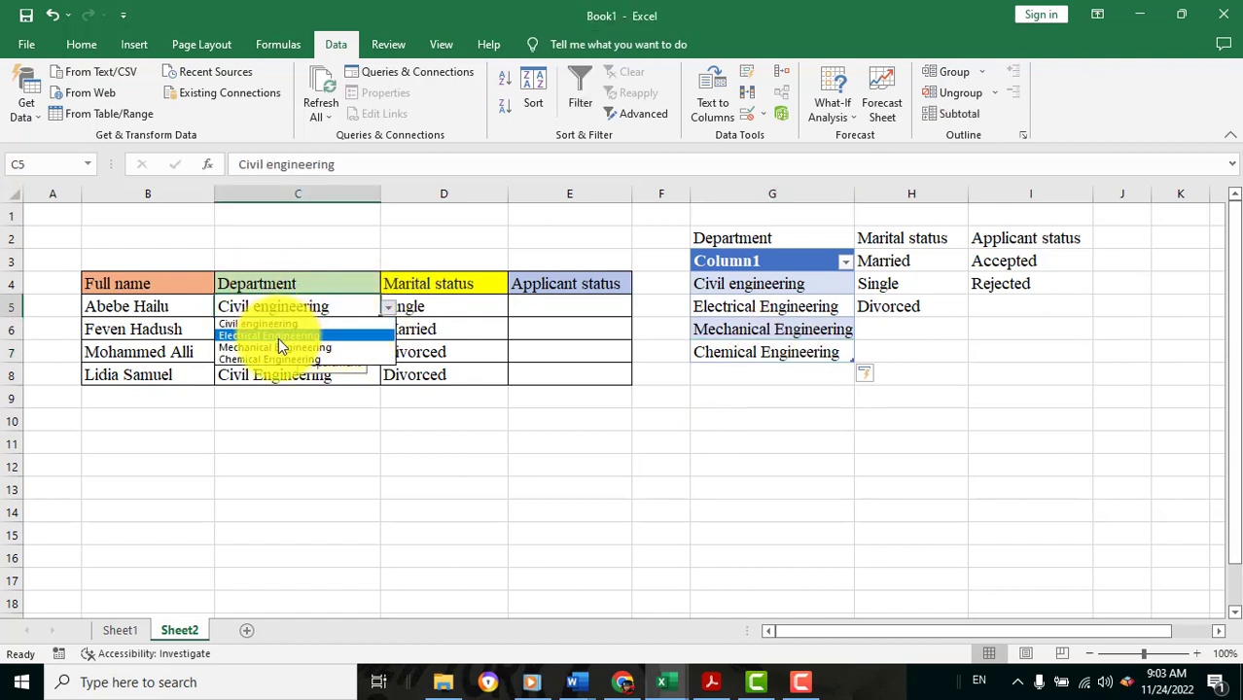
click(722, 383)
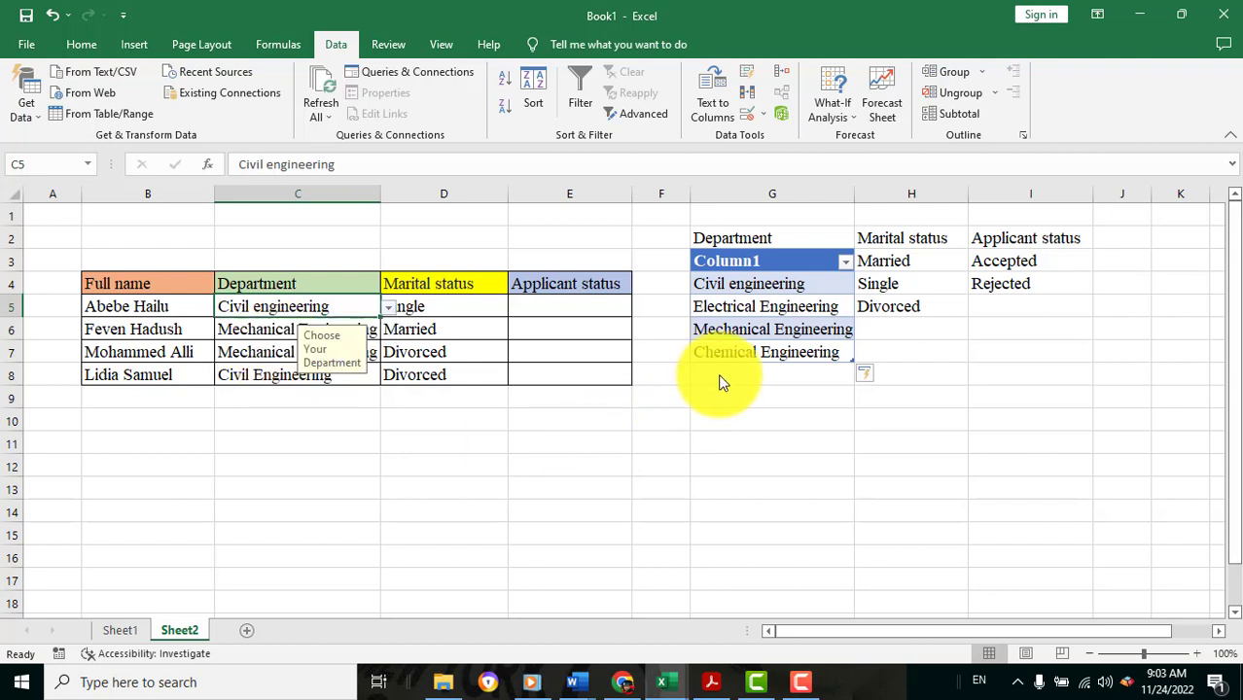
click(719, 380)
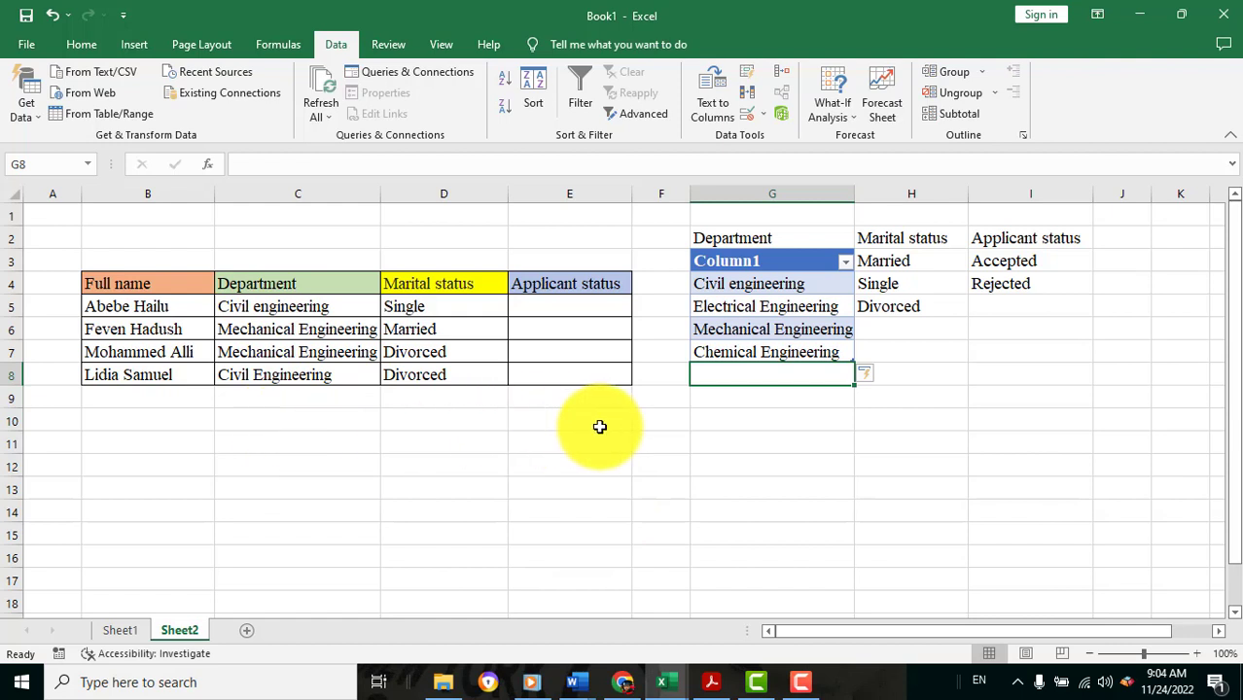
Step: Insert a new blank Sheet3, then go back to Sheet2
click(806, 438)
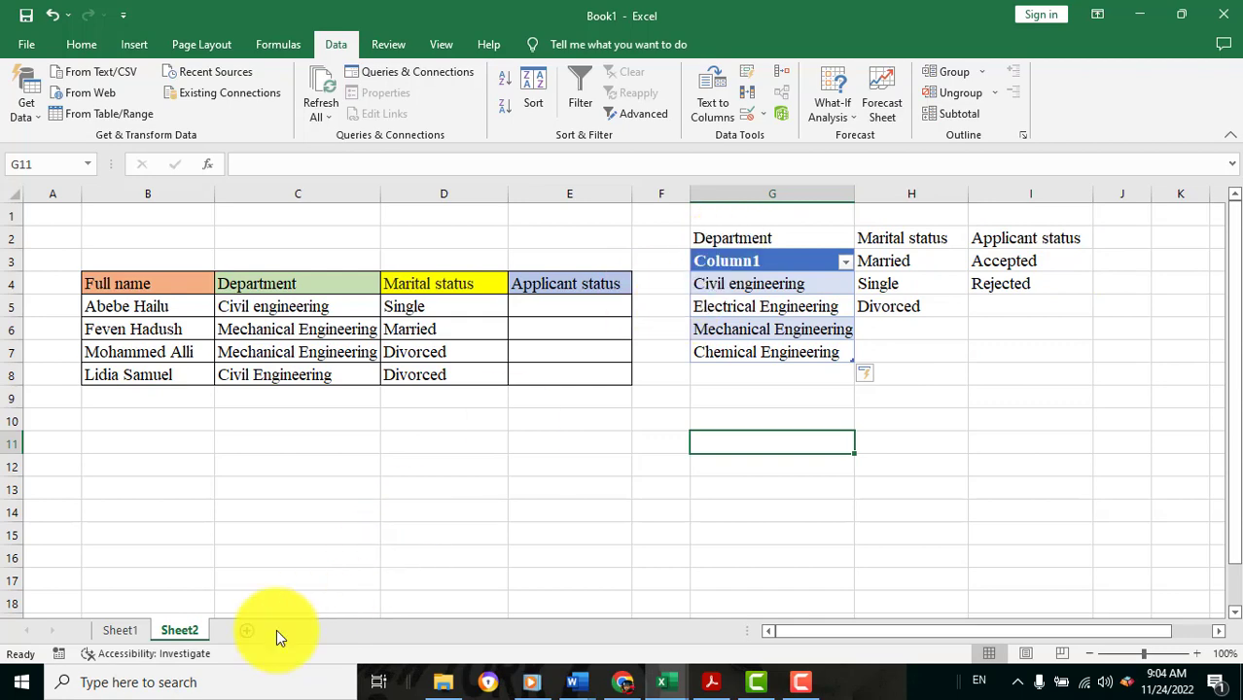
click(245, 634)
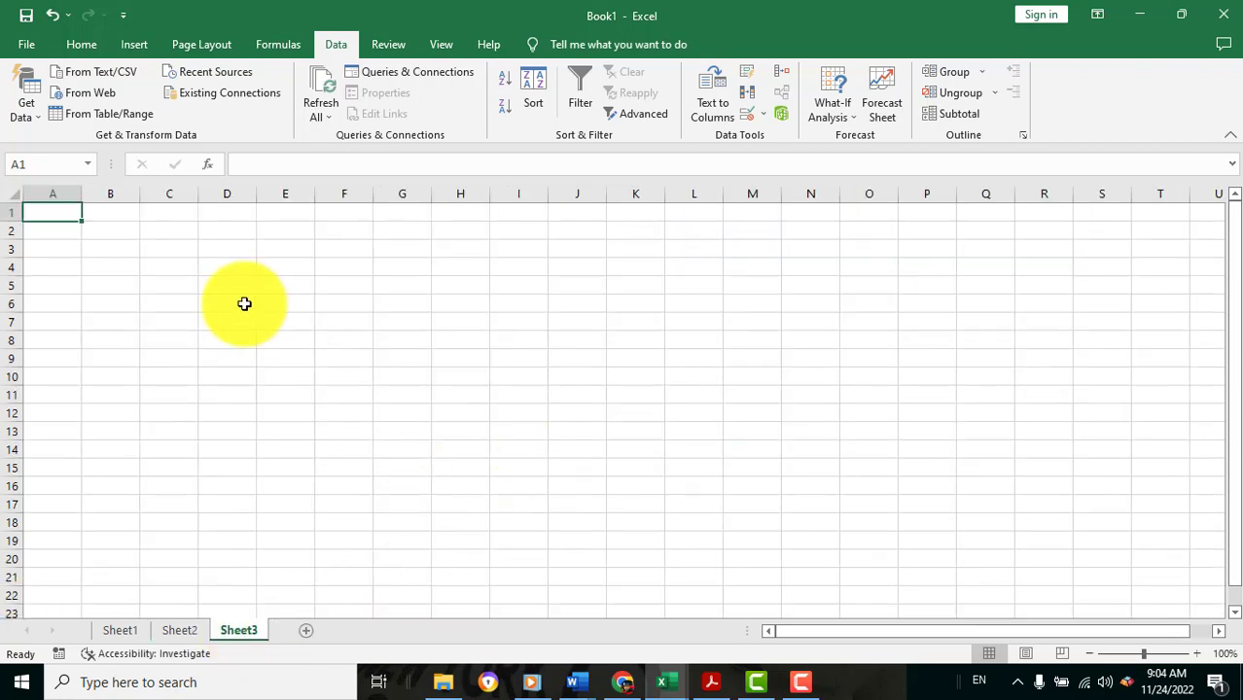
click(181, 634)
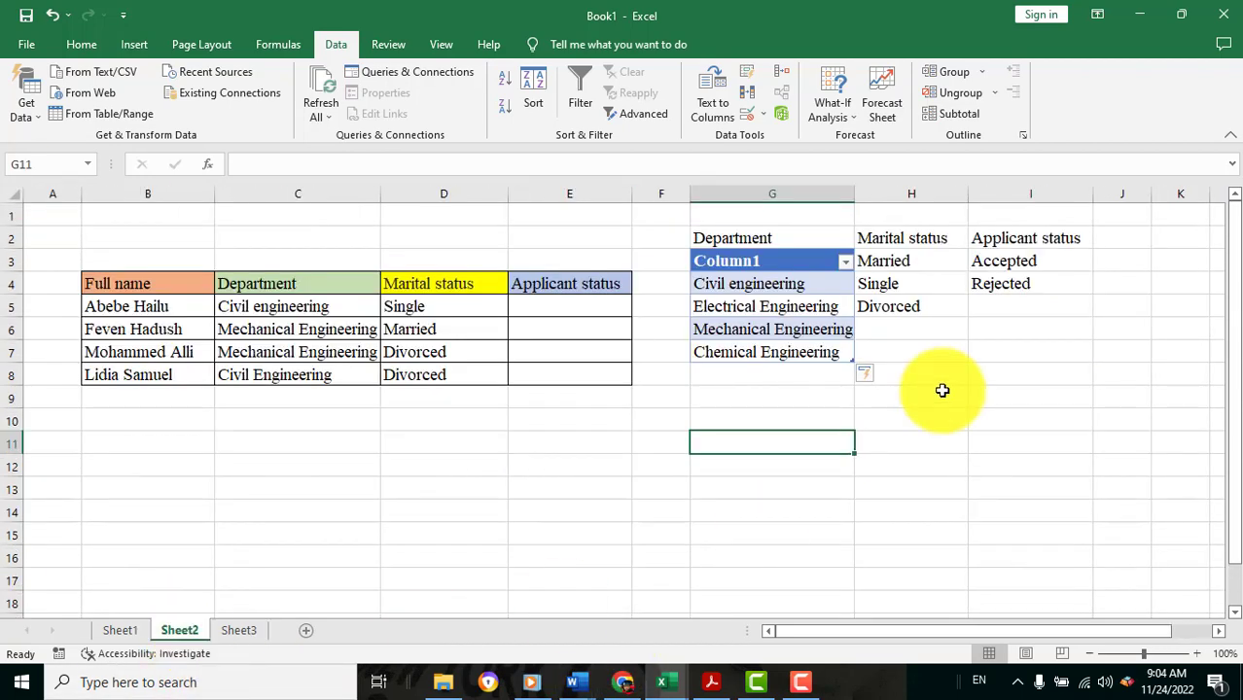